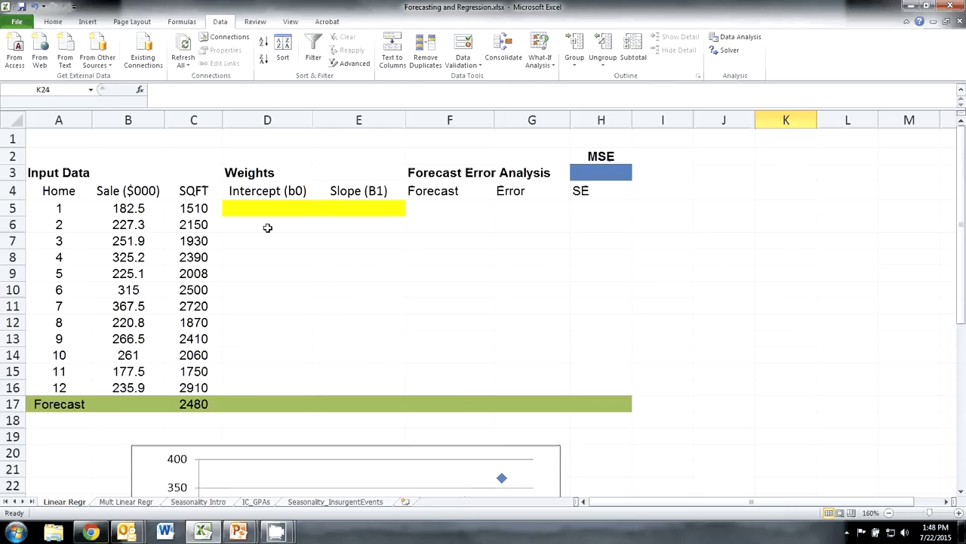
# Enter starting regression weights: 40 for the intercept in D5 and 0.1 for the slope in E5.
pyautogui.click(256, 207)
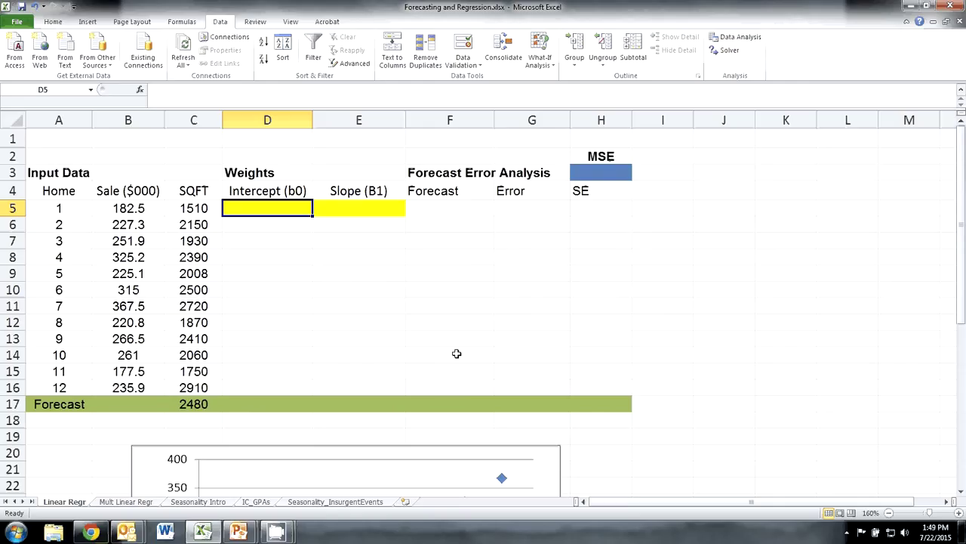
pyautogui.write('40')
pyautogui.press('Return')
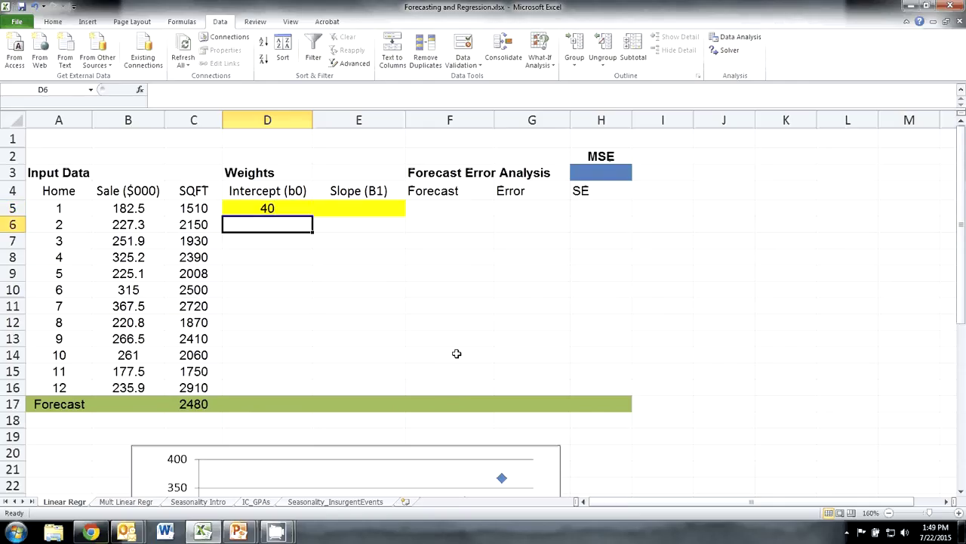
pyautogui.press('Up')
pyautogui.press('Right')
pyautogui.write('1')
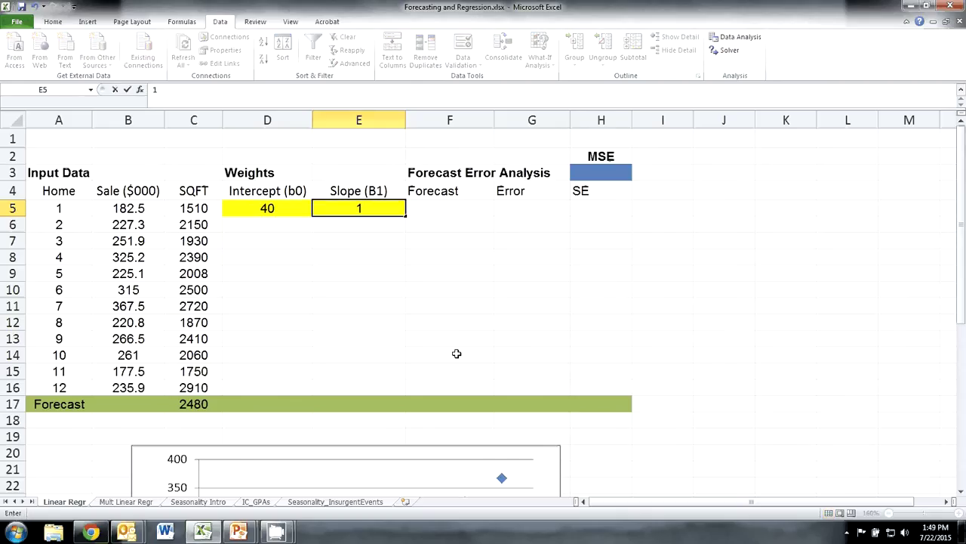
pyautogui.press('BackSpace')
pyautogui.write('0.1')
pyautogui.press('Return')
# Calculate home 1's forecast in F5 with =$D$5+$E$5*C5, keeping the intercept and slope references absolute.
pyautogui.press('Up')
pyautogui.press('Right')
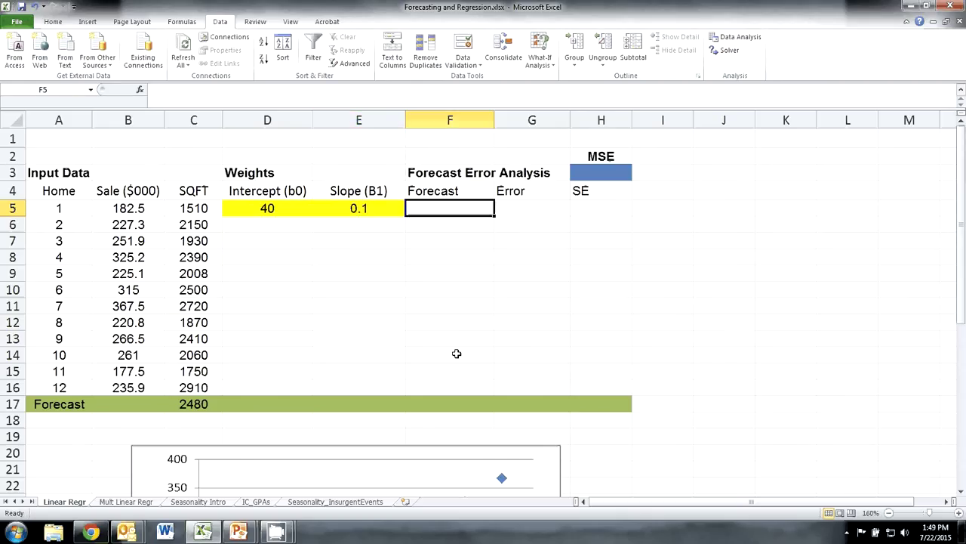
pyautogui.write('=')
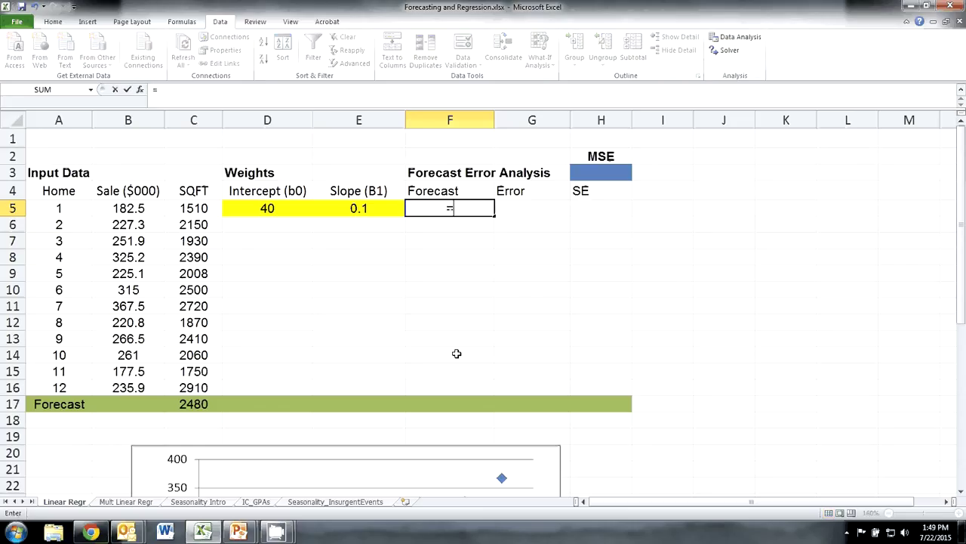
pyautogui.press('Left')
pyautogui.press('Left')
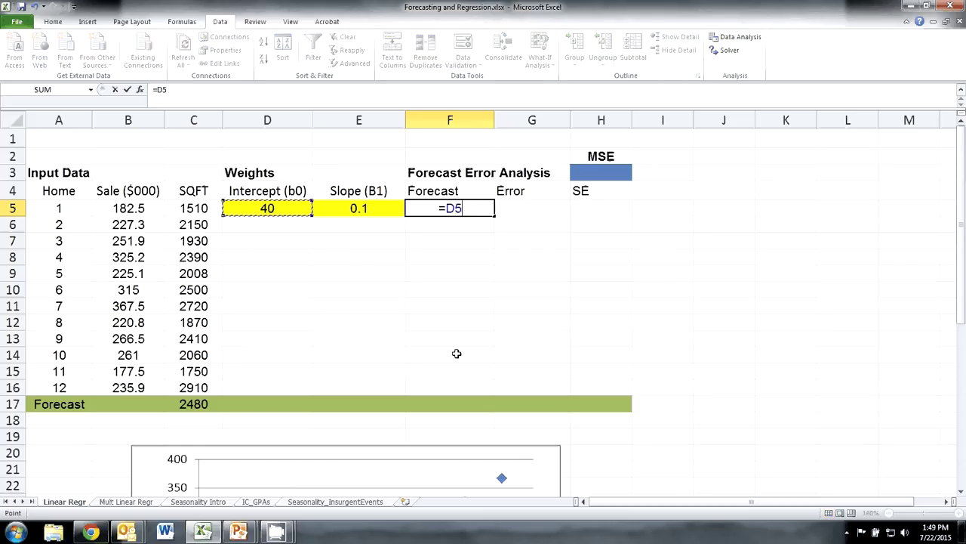
pyautogui.press('F4')
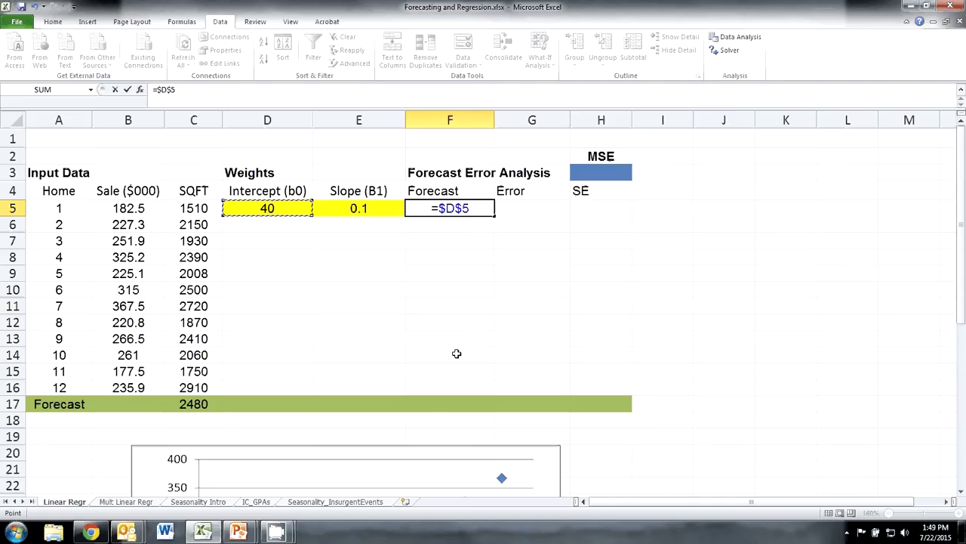
pyautogui.write('+')
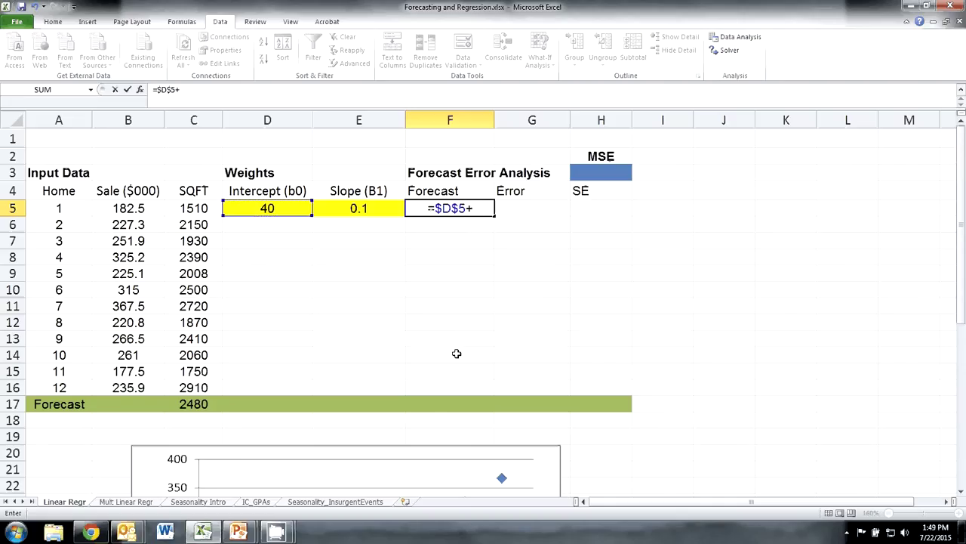
pyautogui.press('Left')
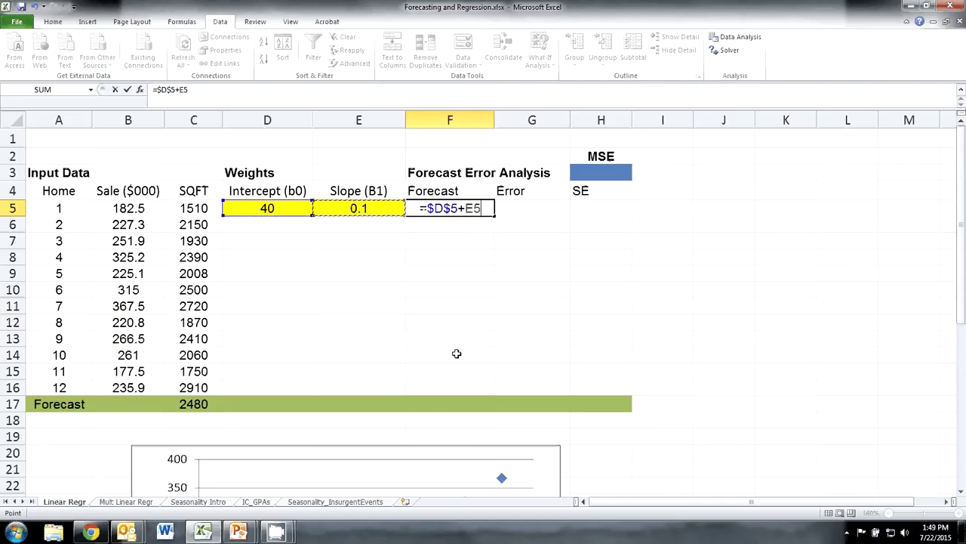
pyautogui.press('F4')
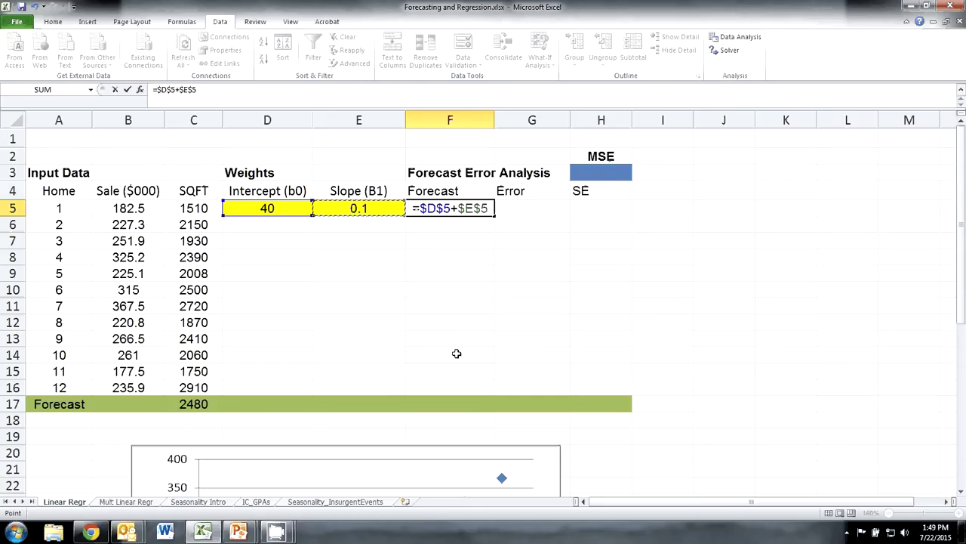
pyautogui.write('*')
pyautogui.press('Left')
pyautogui.press('Left')
pyautogui.press('Left')
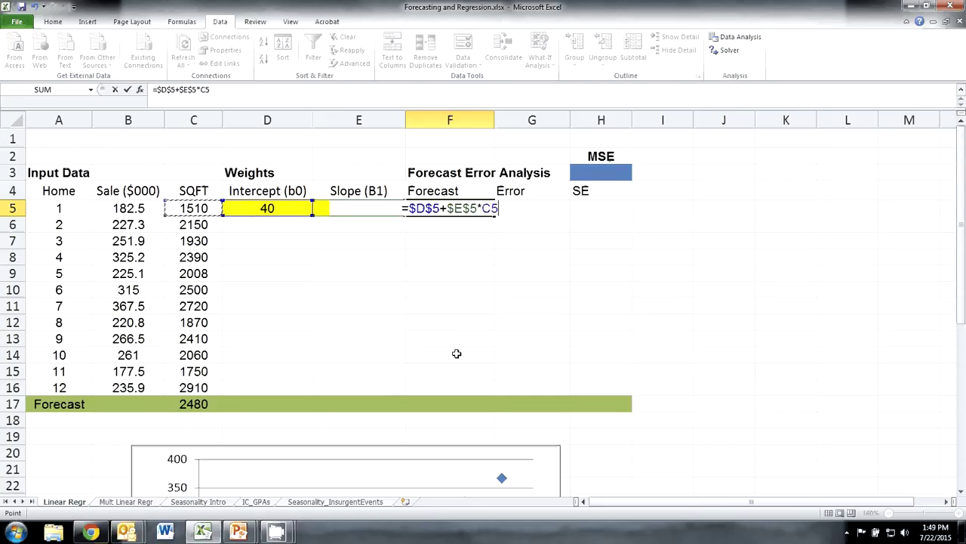
pyautogui.press('Return')
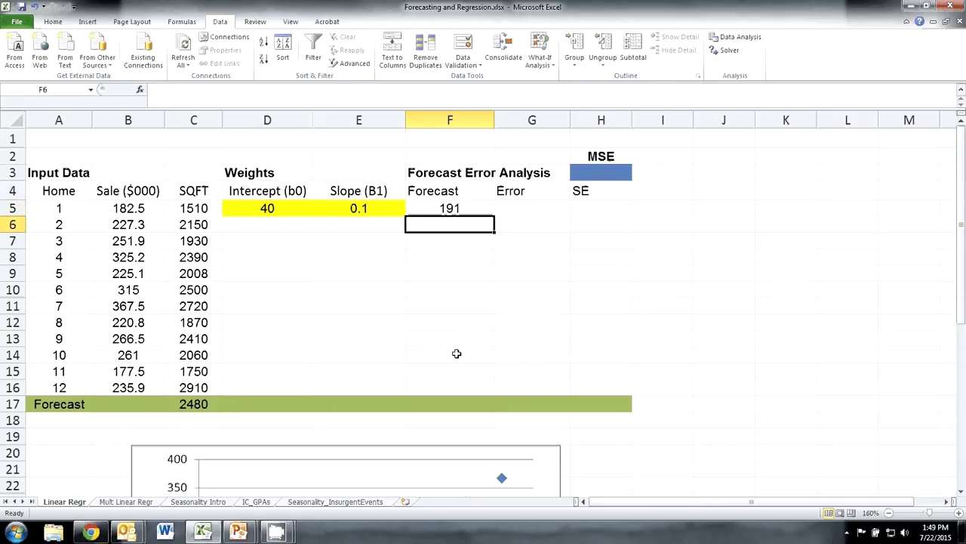
# Examine home 1's actual sale price and square footage alongside the intercept and slope weights in row 5.
pyautogui.press('Up')
pyautogui.press('Left')
pyautogui.press('Left')
pyautogui.press('Left')
pyautogui.press('Left')
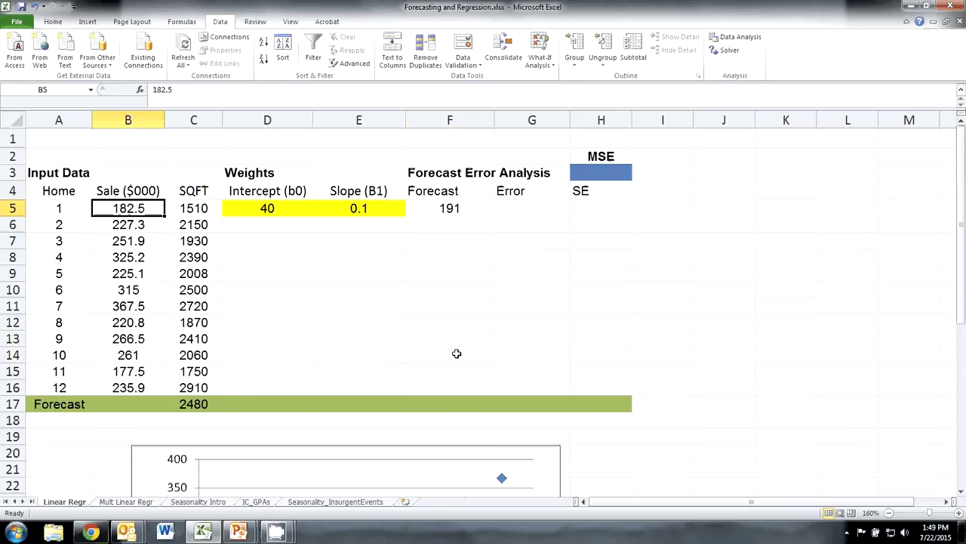
pyautogui.press('Right')
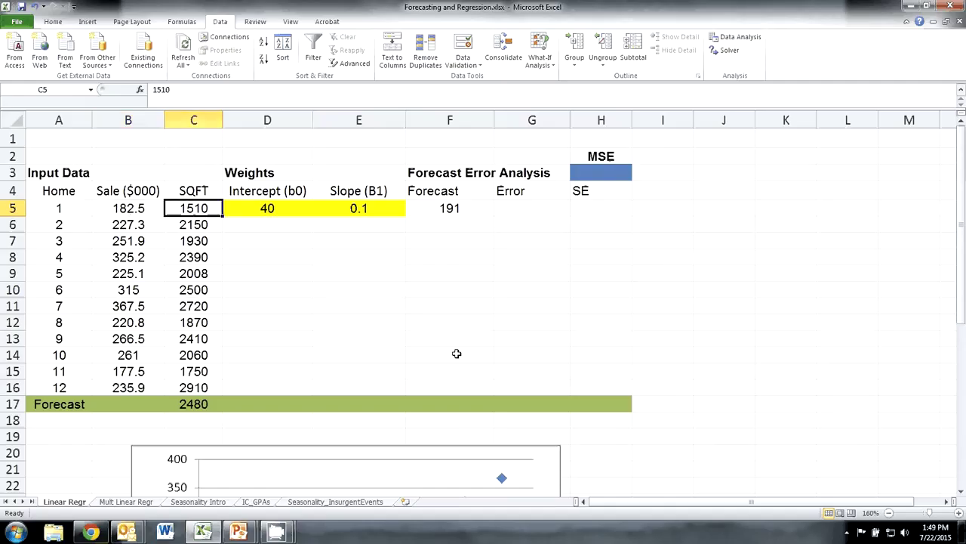
pyautogui.press('Right')
pyautogui.press('Right')
pyautogui.press('Right')
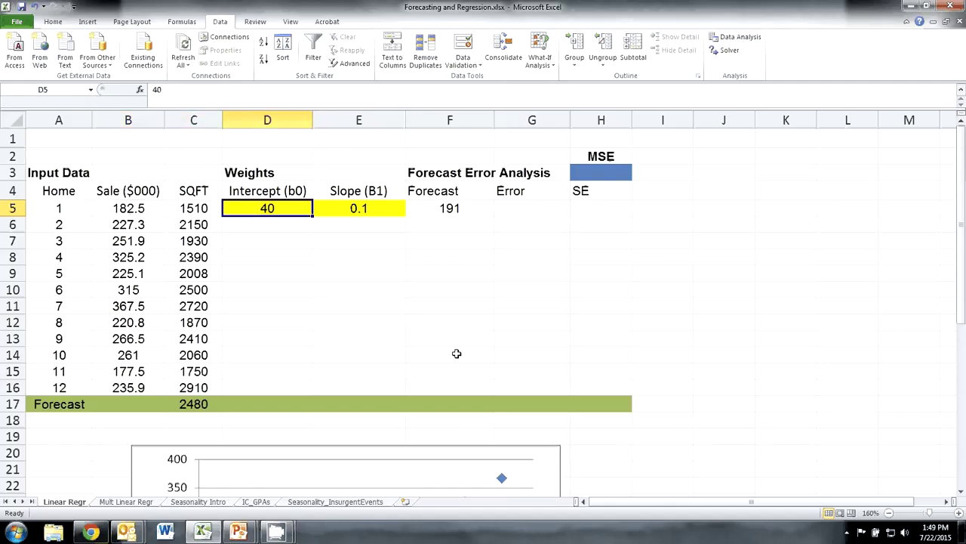
pyautogui.press('Left')
pyautogui.press('Left')
pyautogui.press('Left')
pyautogui.press('Left')
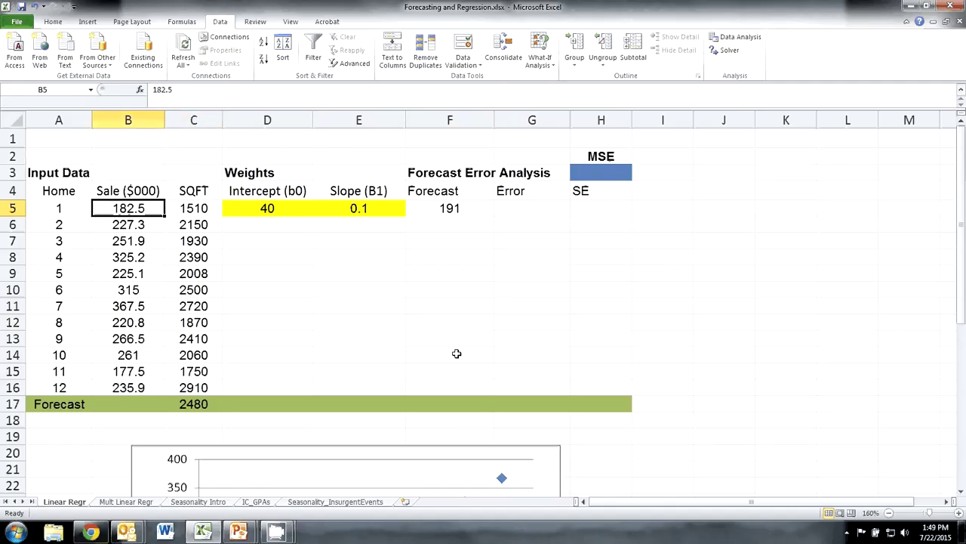
# Calculate home 1's forecast error in G5 as the actual sale price minus the forecast, =B5-F5.
pyautogui.press('Right')
pyautogui.press('Right')
pyautogui.press('Right')
pyautogui.press('Right')
pyautogui.press('Right')
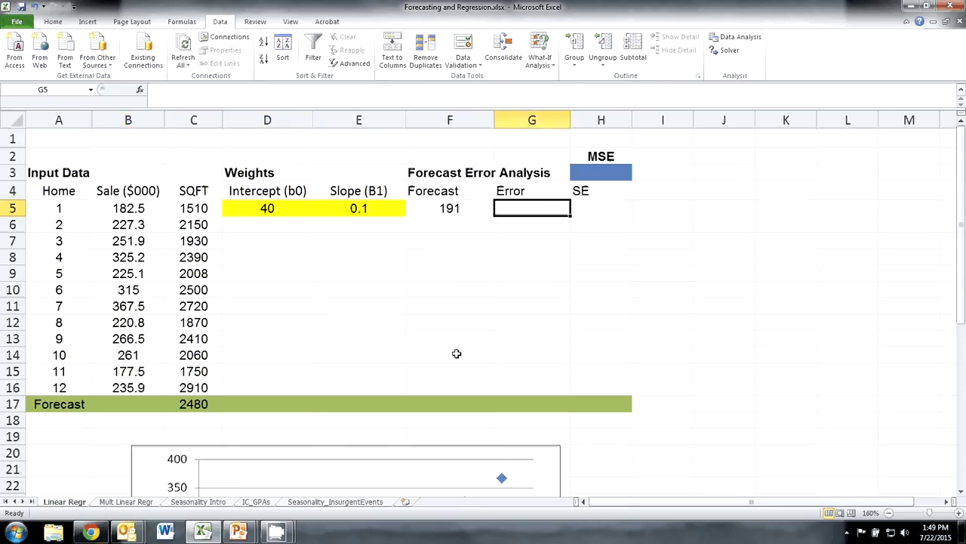
pyautogui.write('=')
pyautogui.press('Left')
pyautogui.press('Left')
pyautogui.press('Left')
pyautogui.press('Left')
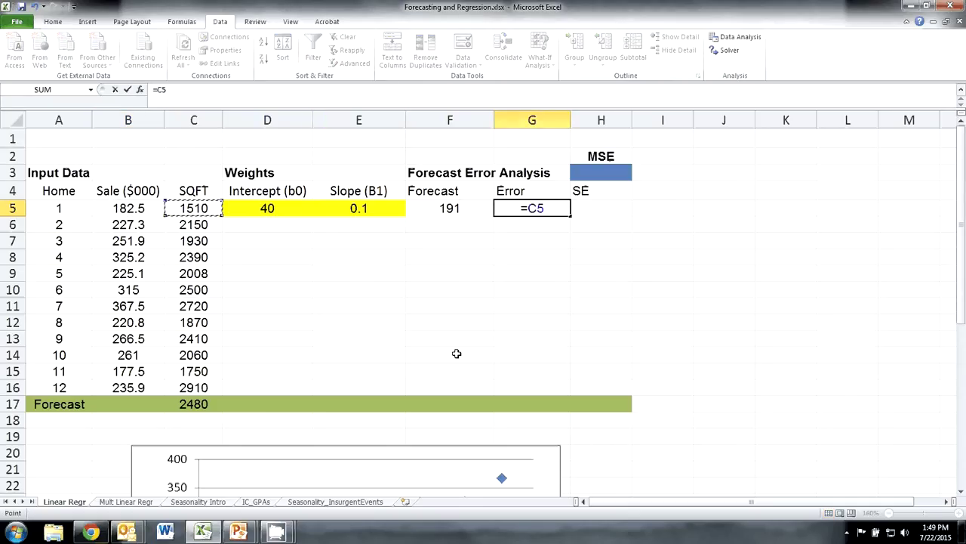
pyautogui.press('Left')
pyautogui.write('-')
pyautogui.press('Left')
pyautogui.press('Left')
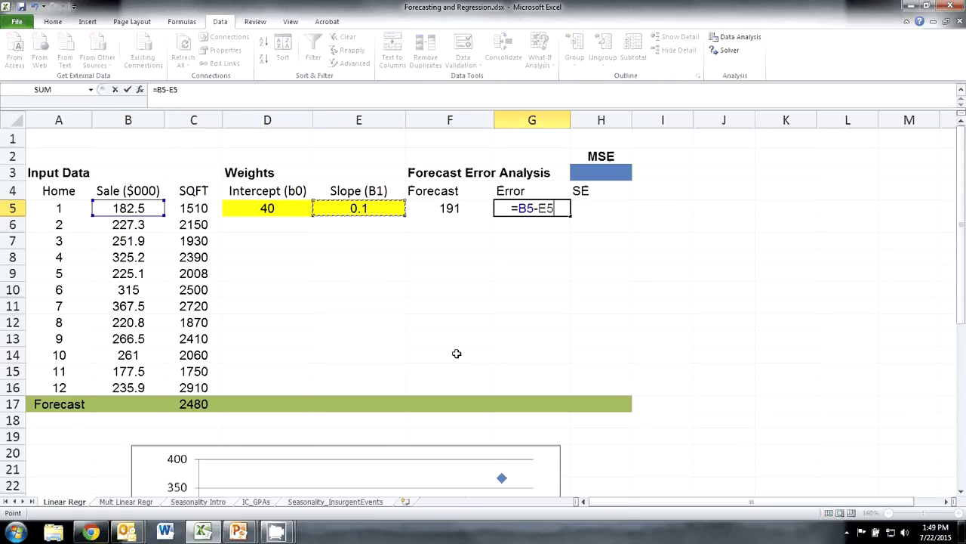
pyautogui.press('Return')
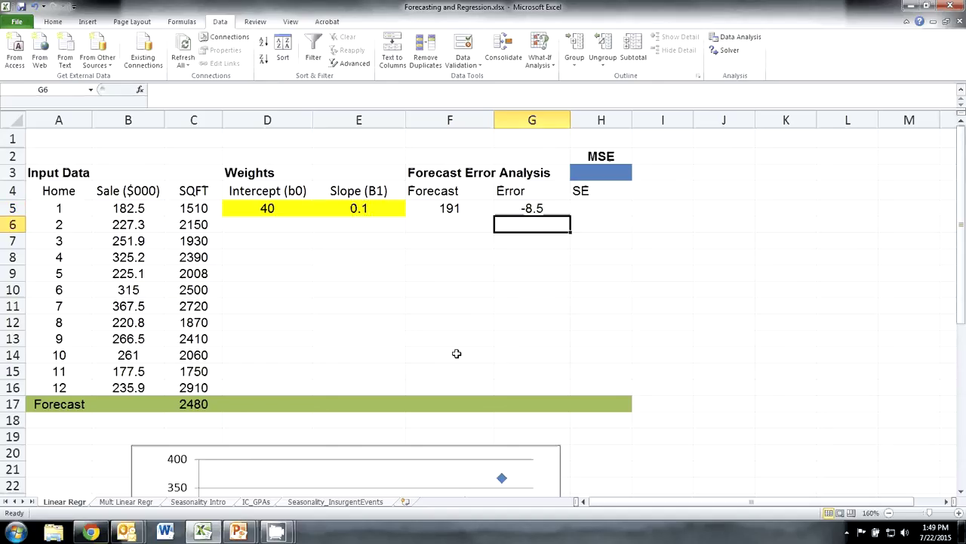
# Calculate home 1's squared error in H5 with the formula =G5^2.
pyautogui.press('Right')
pyautogui.press('Up')
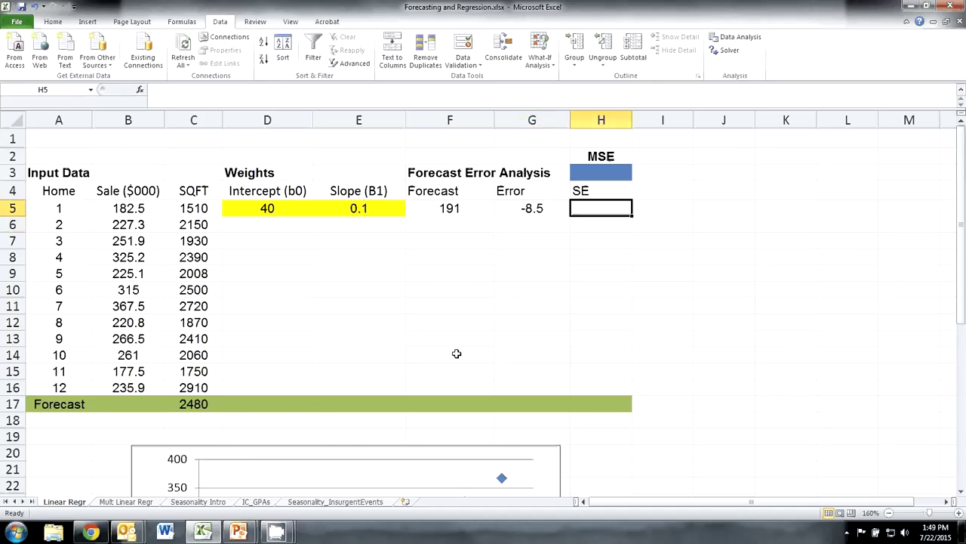
pyautogui.write('=')
pyautogui.press('Left')
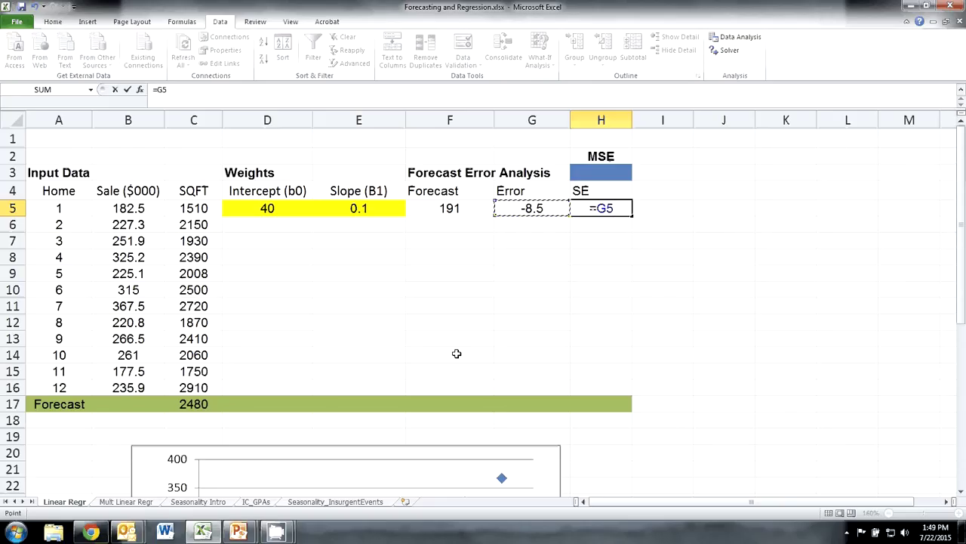
pyautogui.write('^2')
pyautogui.press('Return')
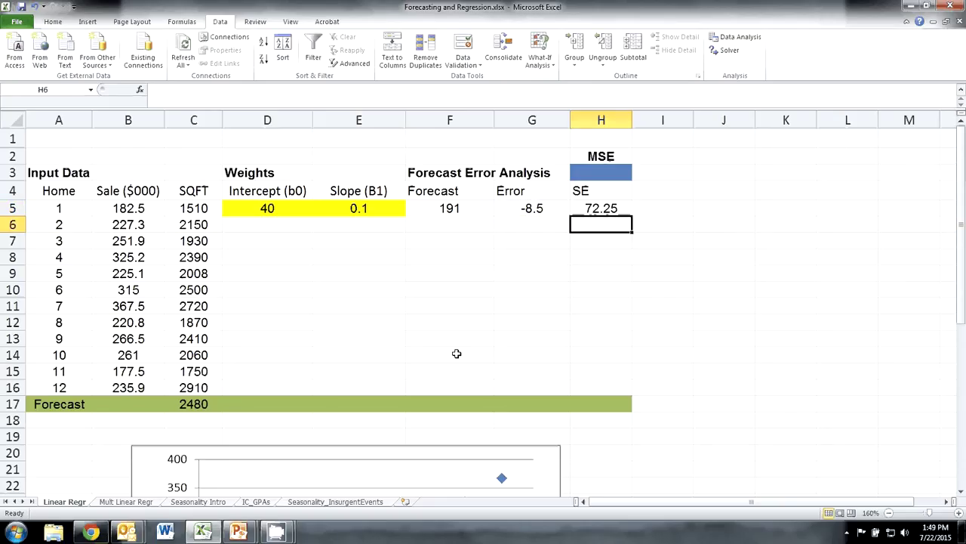
# Fill the forecast, error and squared error formulas from F5:H5 down through row 16, and check the references of the forecast formula in F15.
pyautogui.moveTo(440, 207); pyautogui.dragTo(601, 209)
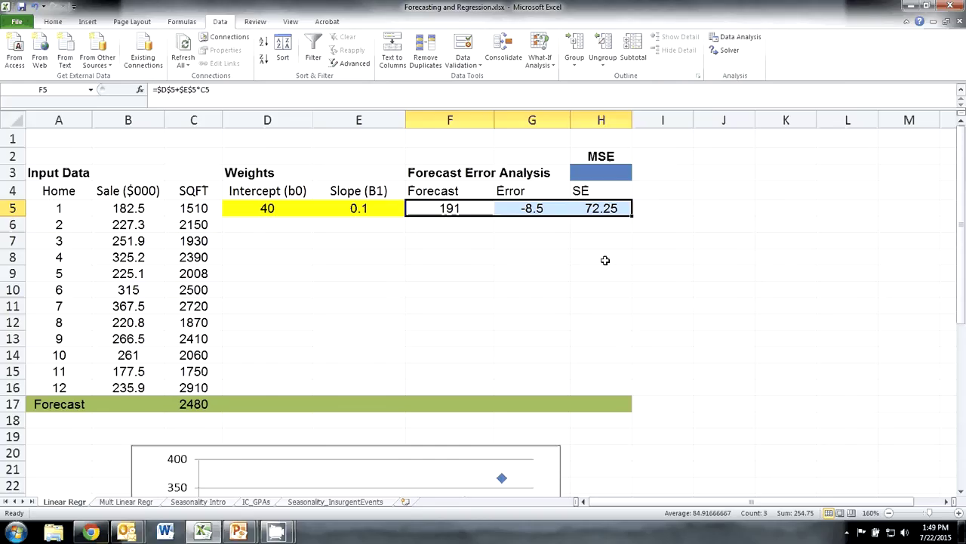
pyautogui.moveTo(633, 216); pyautogui.dragTo(633, 394)
pyautogui.click(450, 372)
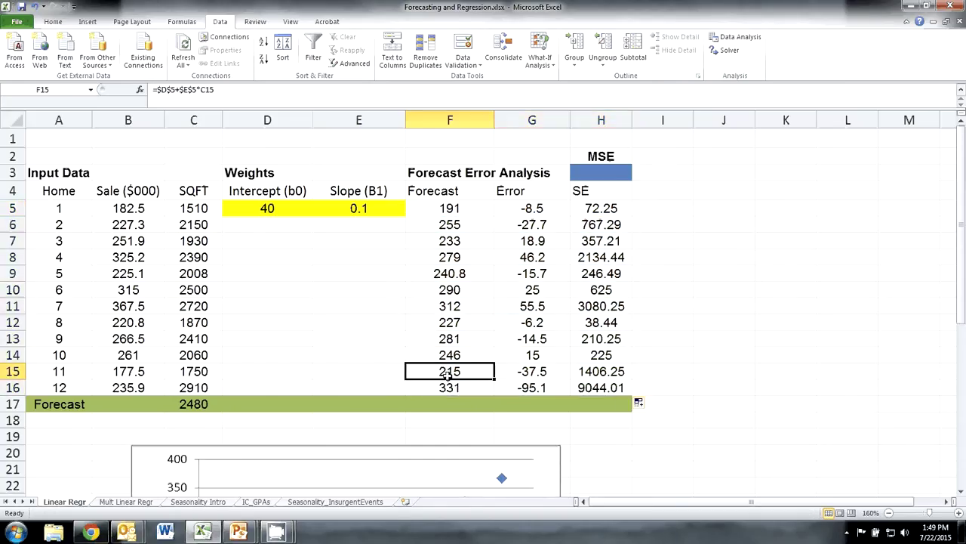
pyautogui.press('F2')
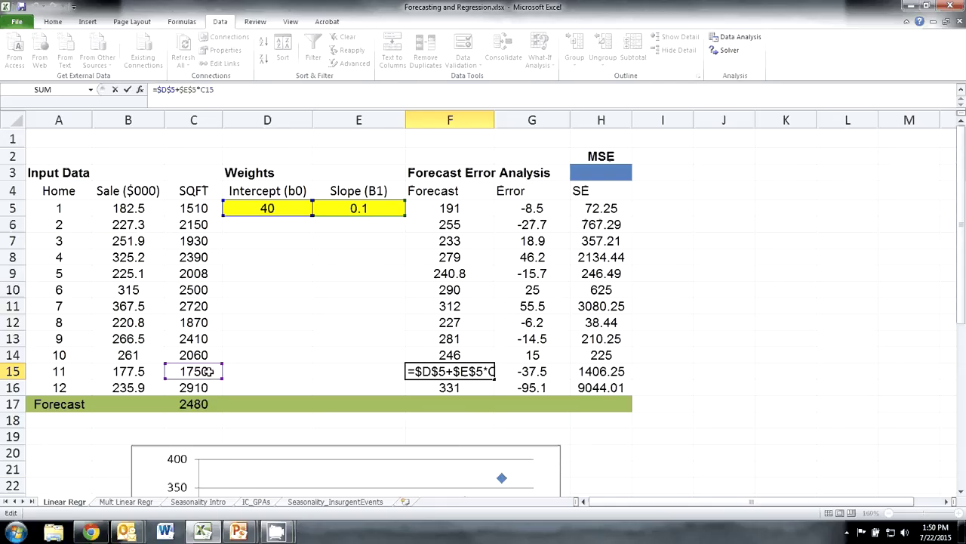
pyautogui.press('Return')
pyautogui.click(451, 372)
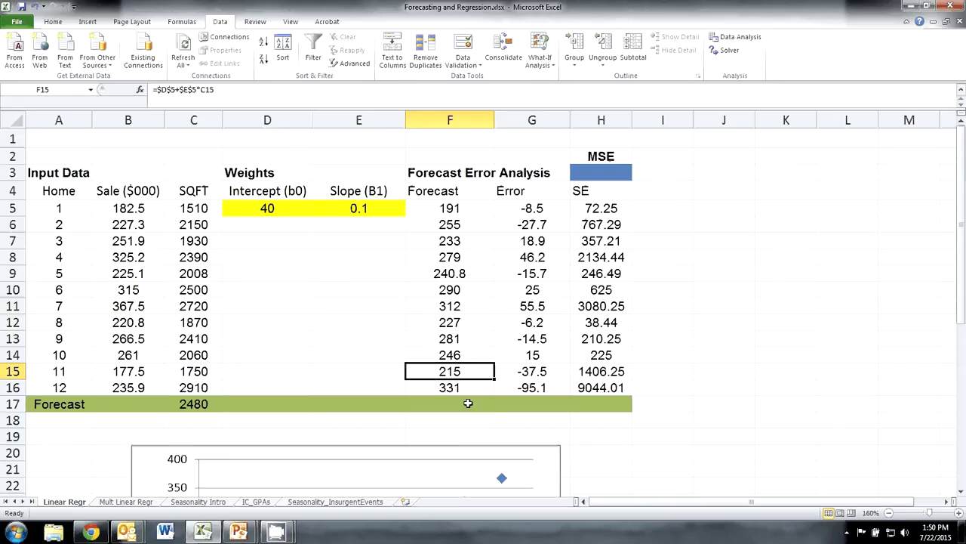
pyautogui.click(117, 373)
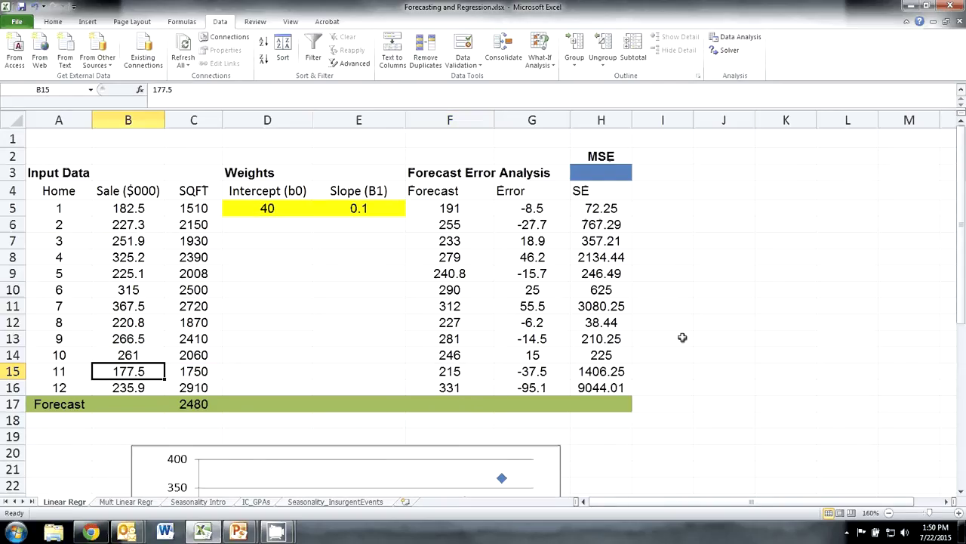
pyautogui.click(684, 307)
# Calculate the mean squared error in H3 as the average of the squared errors, =average(H5:H16).
pyautogui.click(608, 172)
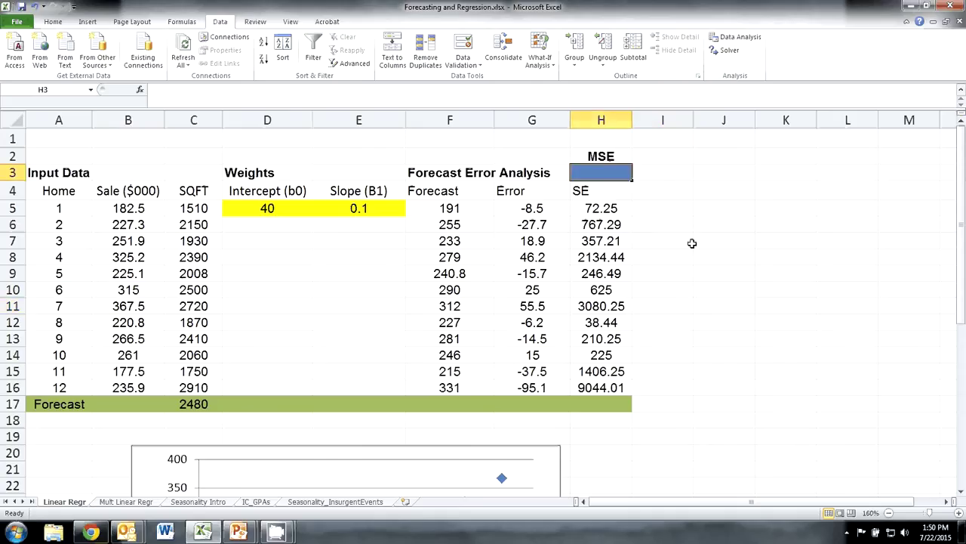
pyautogui.write('=averag')
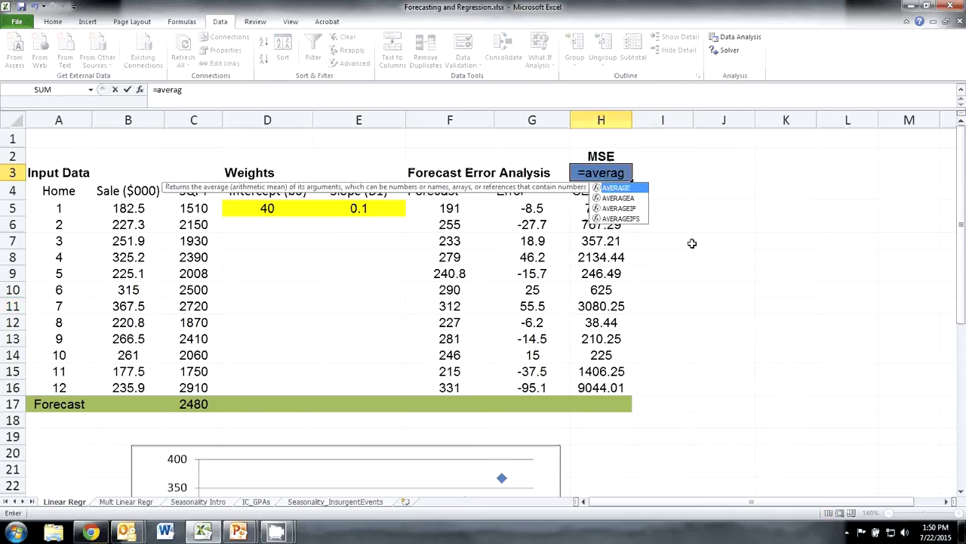
pyautogui.write('e(')
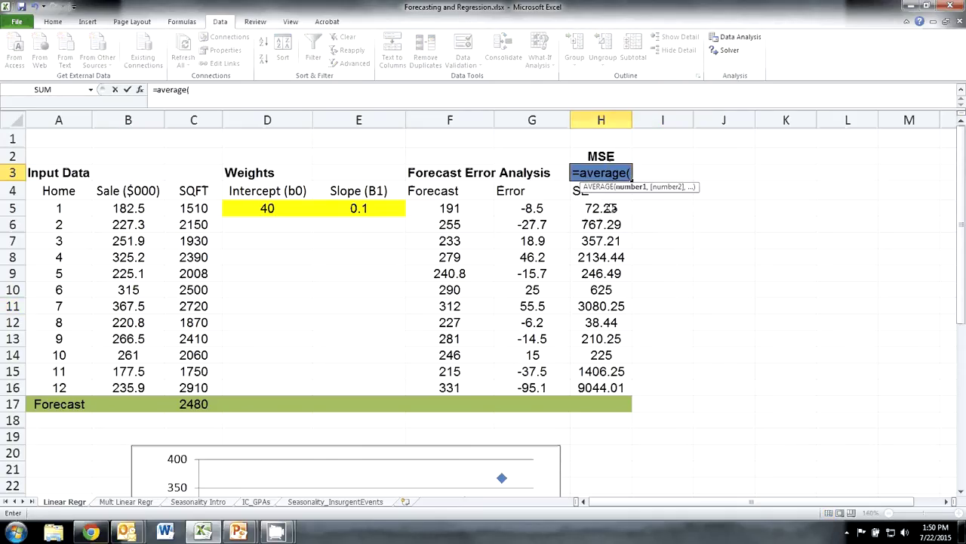
pyautogui.moveTo(612, 209); pyautogui.dragTo(616, 385)
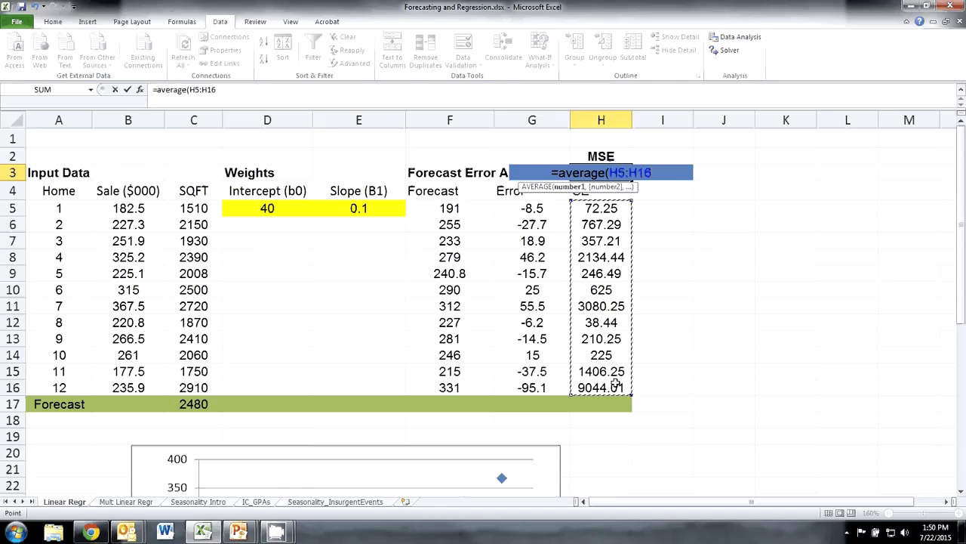
pyautogui.write(')')
pyautogui.press('Return')
pyautogui.click(675, 287)
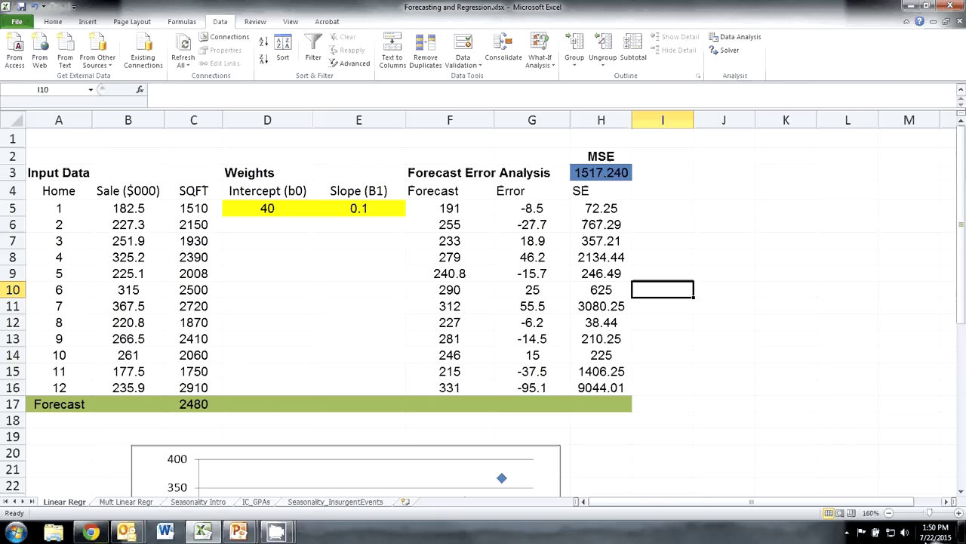
# Examine the sale price scatter chart and its fitted line below the data table.
pyautogui.click(890, 514)
pyautogui.click(890, 513)
pyautogui.click(890, 514)
pyautogui.click(890, 513)
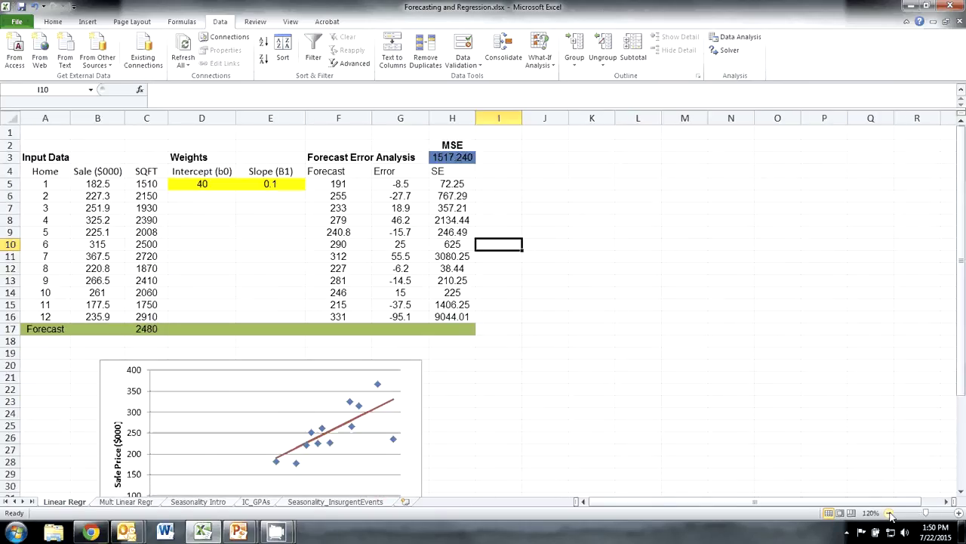
pyautogui.click(890, 513)
pyautogui.scroll(-1, 615, 420)
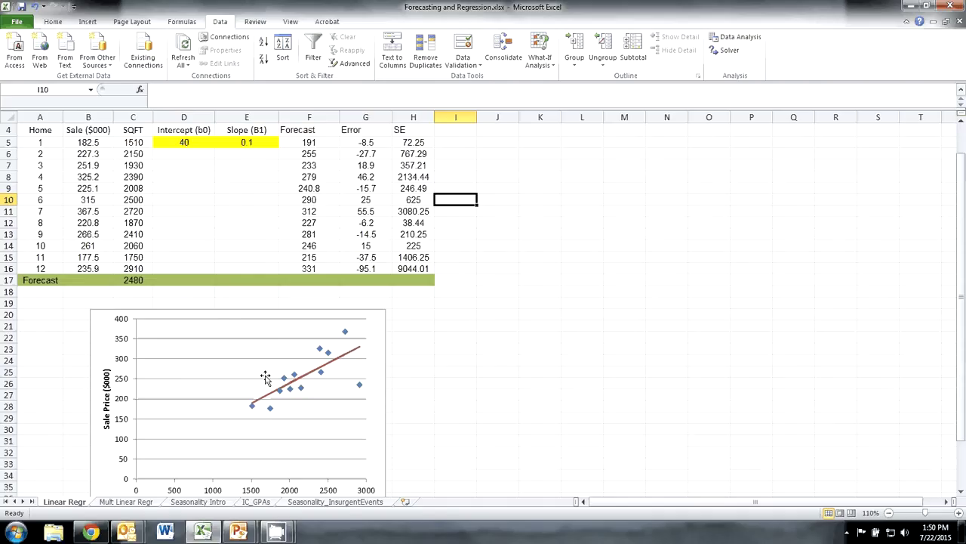
# Test intercepts of 60 and 20 in D5 to see how the chart's forecast line shifts, and return the intercept to 40.
pyautogui.click(182, 146)
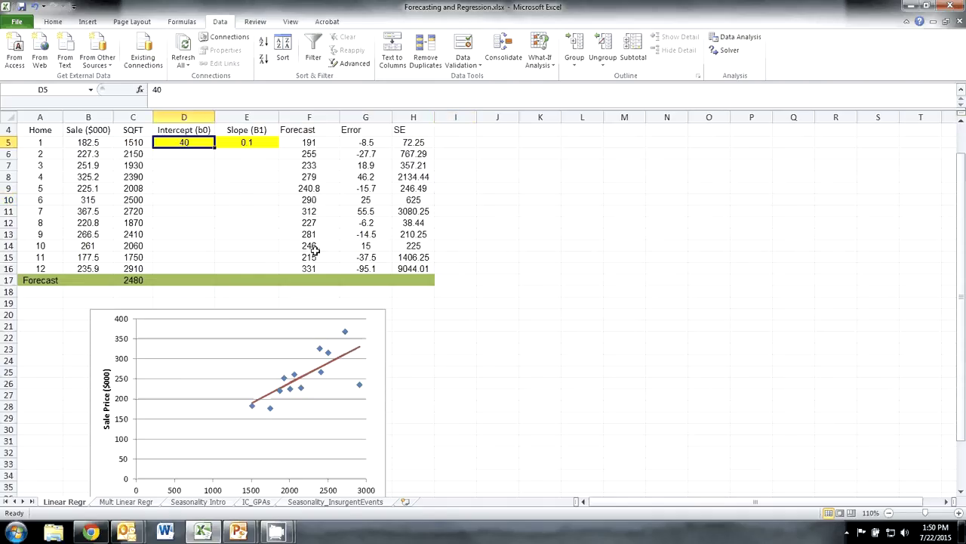
pyautogui.write('60')
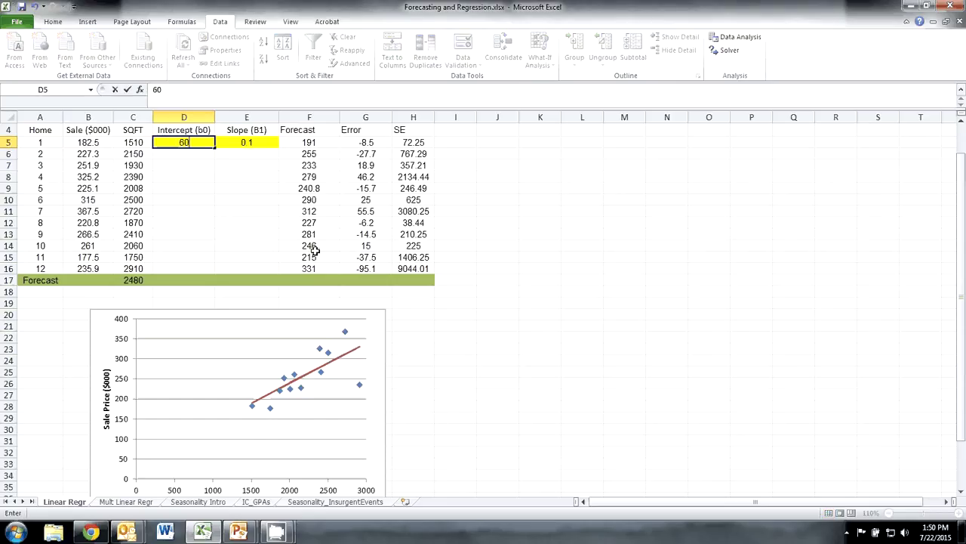
pyautogui.press('Return')
pyautogui.press('Up')
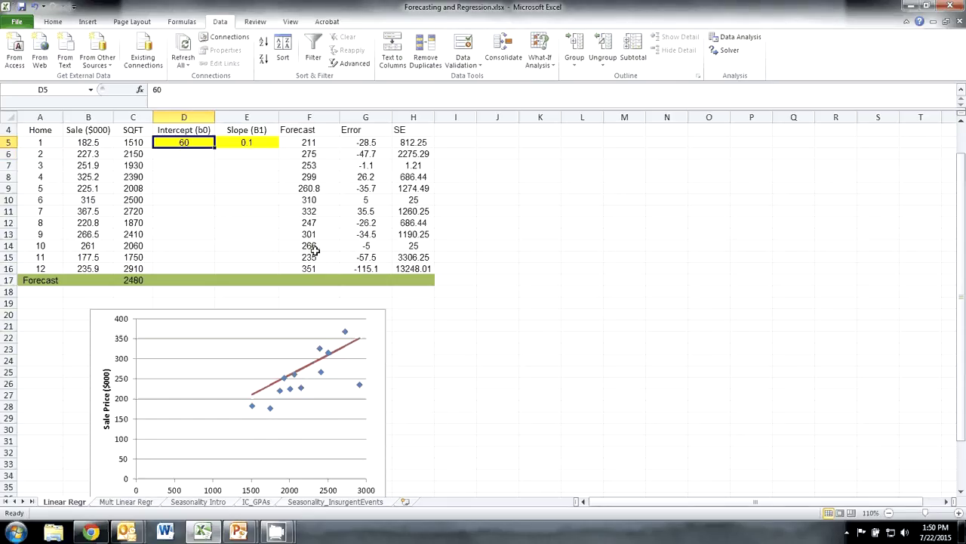
pyautogui.write('20')
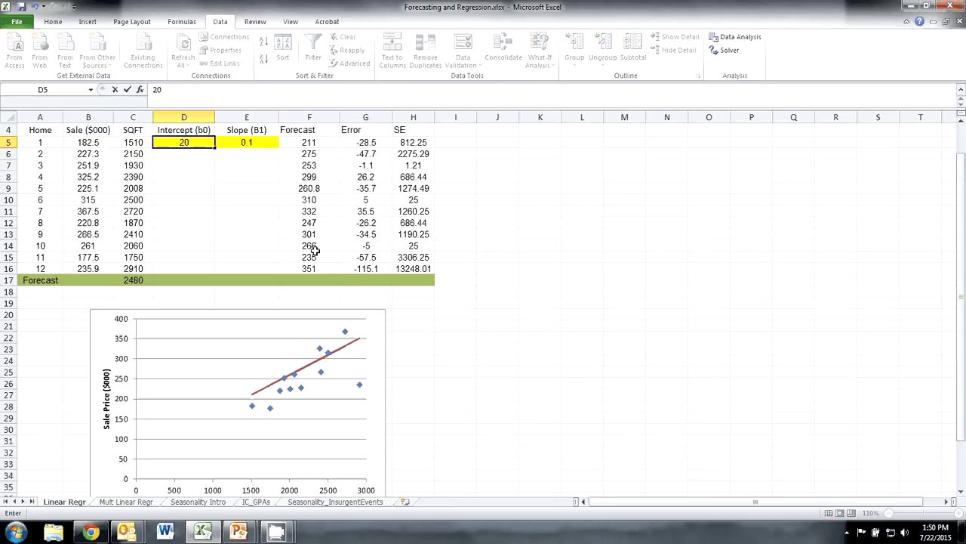
pyautogui.press('Return')
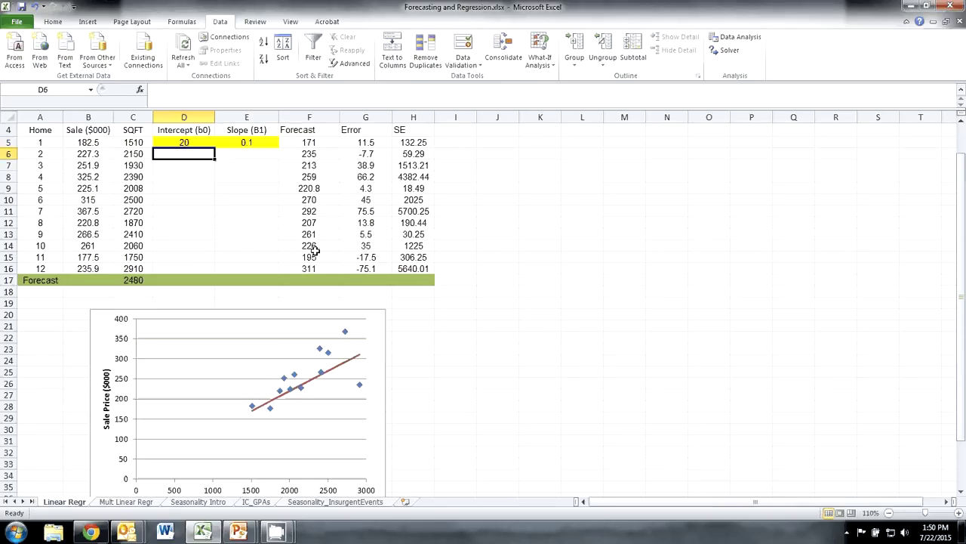
pyautogui.press('Up')
pyautogui.write('40')
pyautogui.hotkey('ctrl', 'Return')
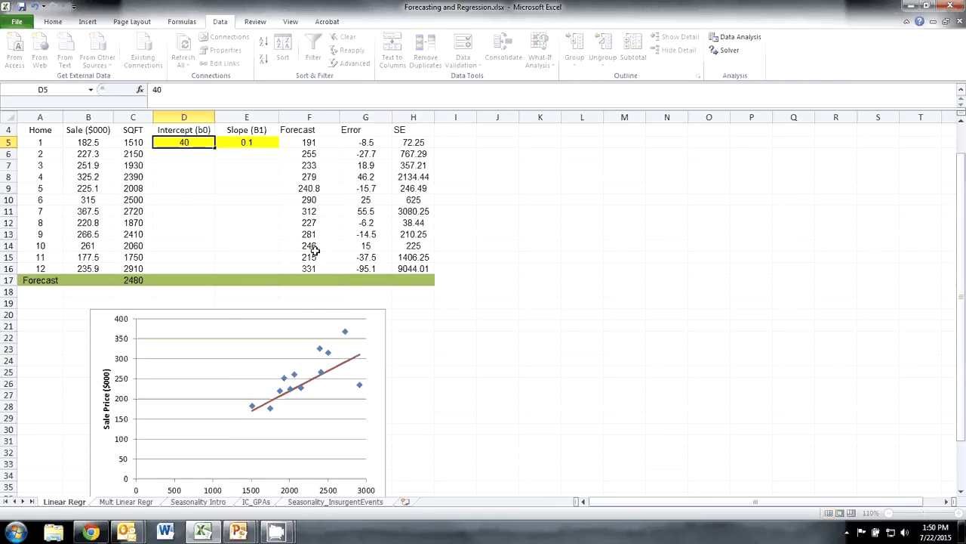
# Test slopes of 0.2, -0.2 and 0 in E5 to see how the forecast line tilts, and return the slope to 0.1.
pyautogui.press('Tab')
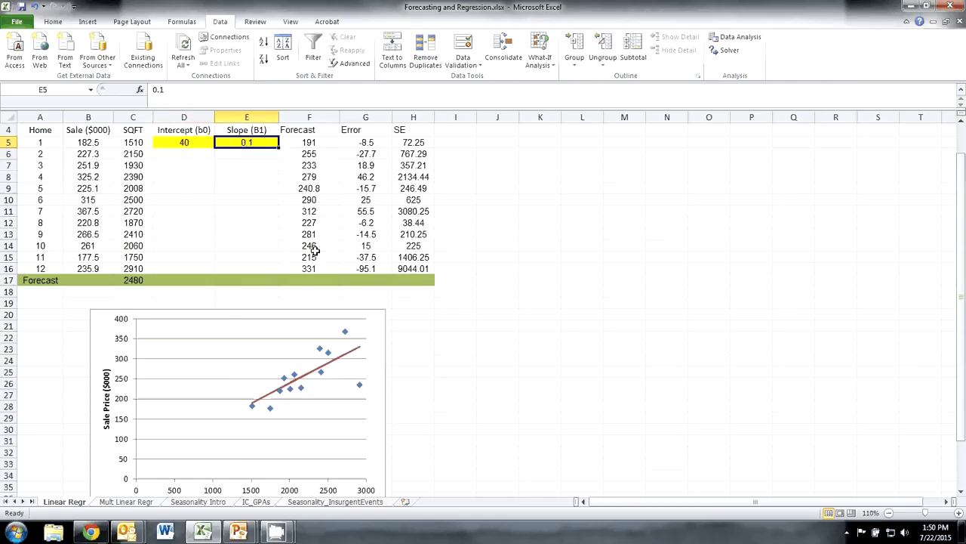
pyautogui.write('0.2')
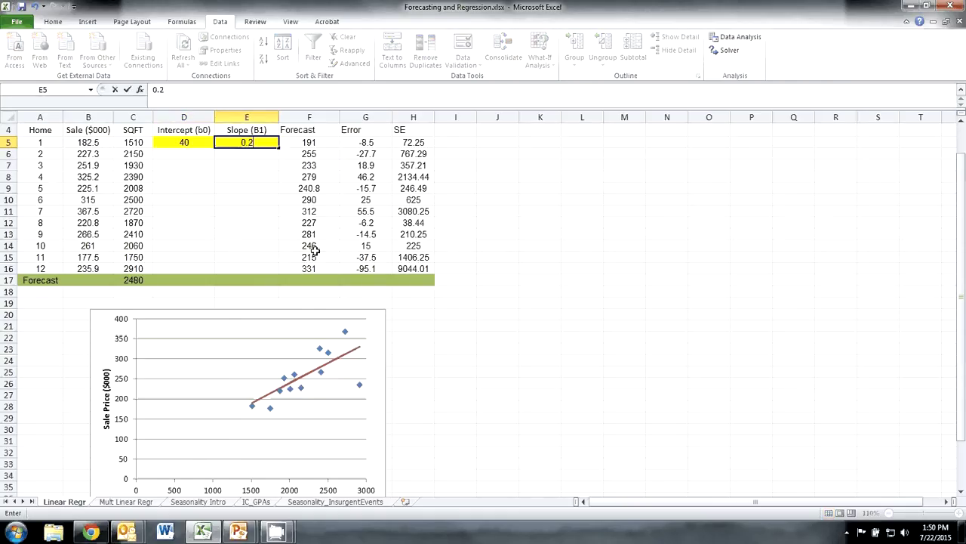
pyautogui.press('Return')
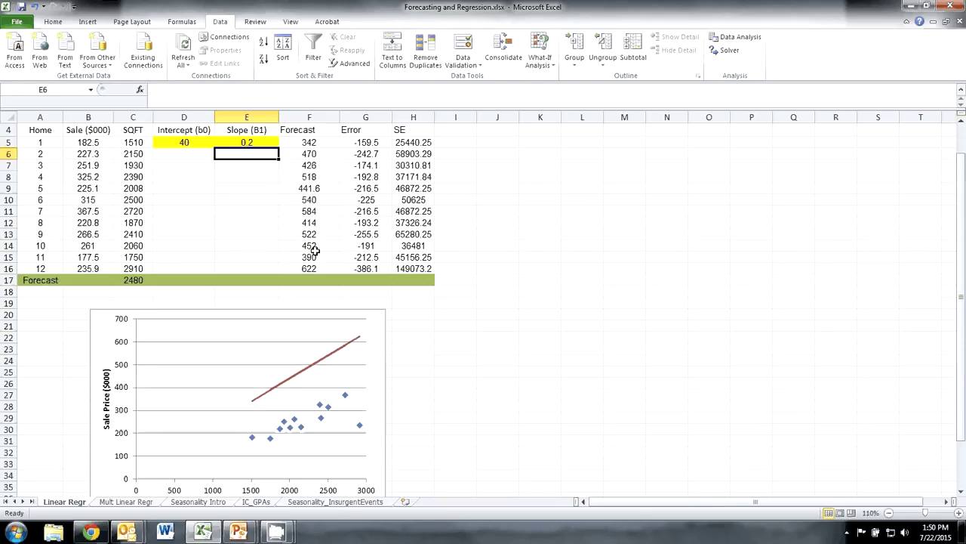
pyautogui.press('Up')
pyautogui.write('-0.2')
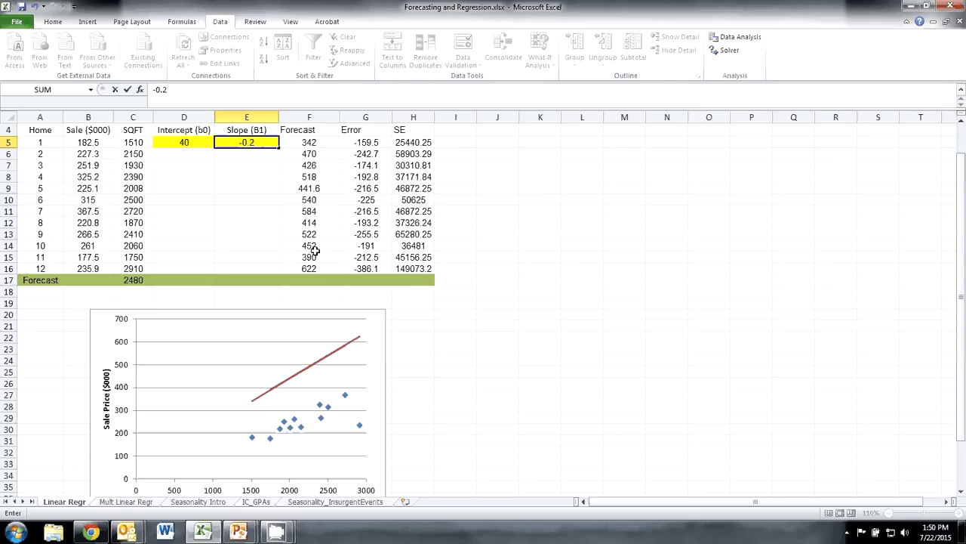
pyautogui.press('Return')
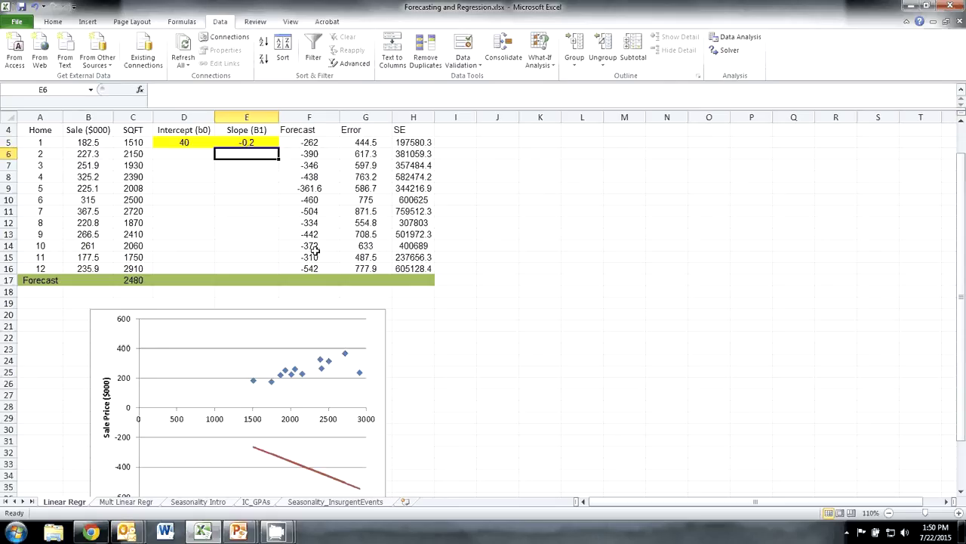
pyautogui.press('Up')
pyautogui.write('0')
pyautogui.press('Return')
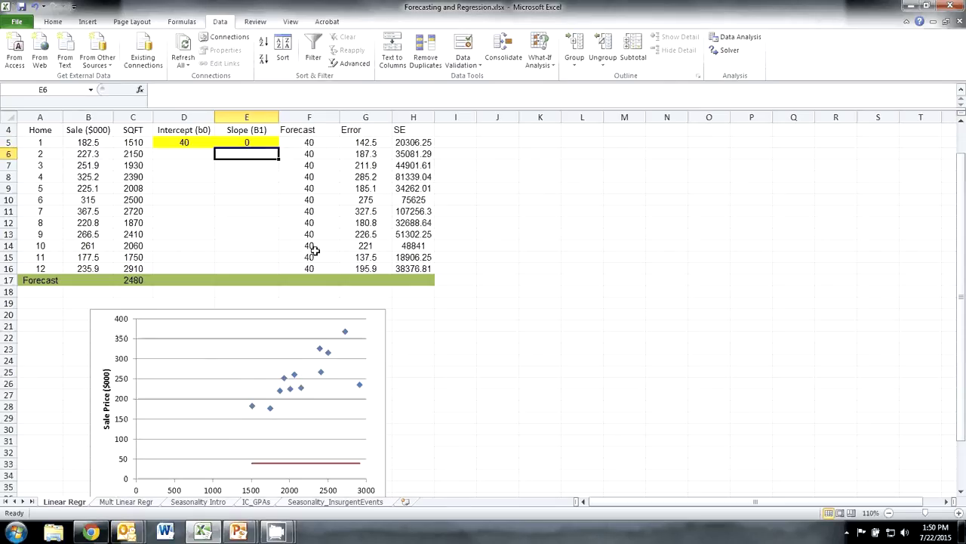
pyautogui.press('Up')
pyautogui.press('Left')
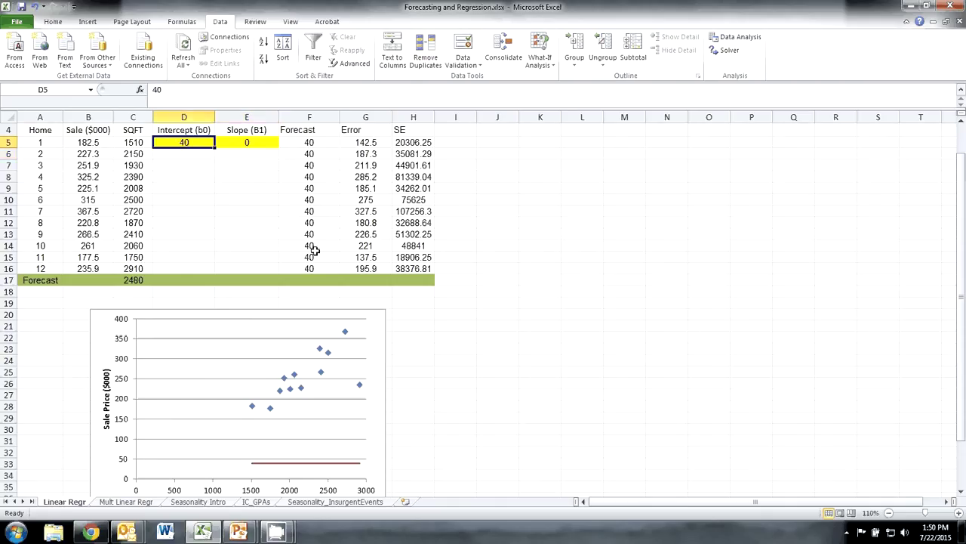
pyautogui.press('Right')
pyautogui.write('0.1')
pyautogui.press('Return')
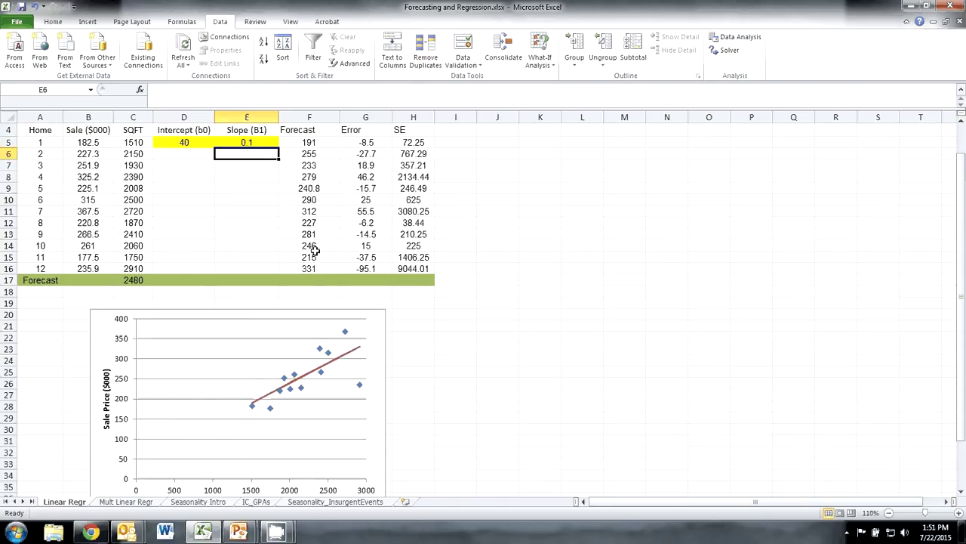
# Add a linear trendline to the sale price data points in the scatter chart and display its equation on the chart.
pyautogui.scroll(1, 383, 419)
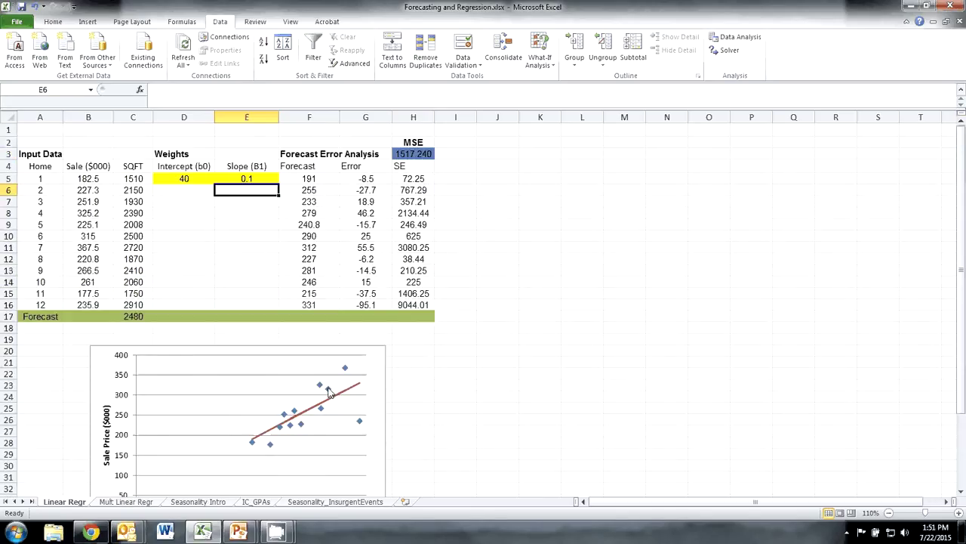
pyautogui.moveTo(329, 391)
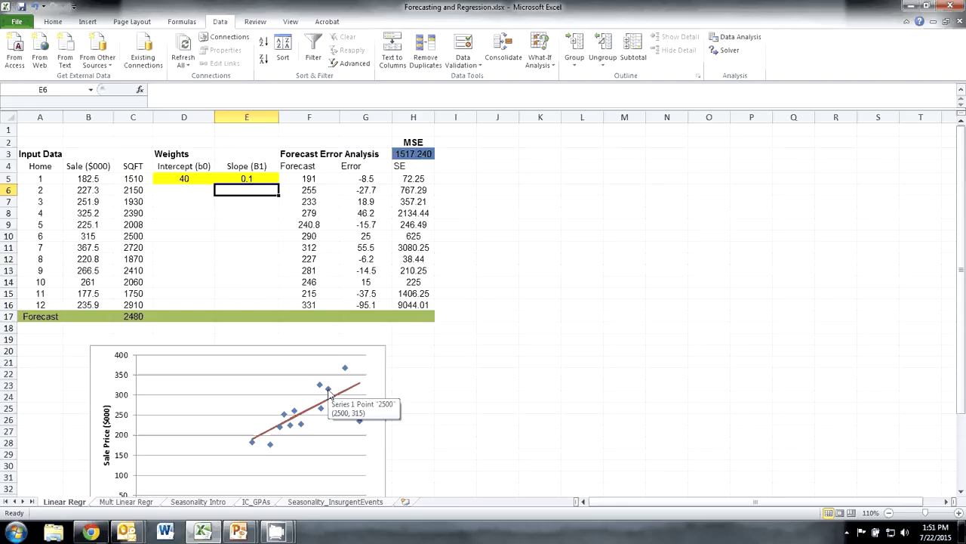
pyautogui.click(328, 390)
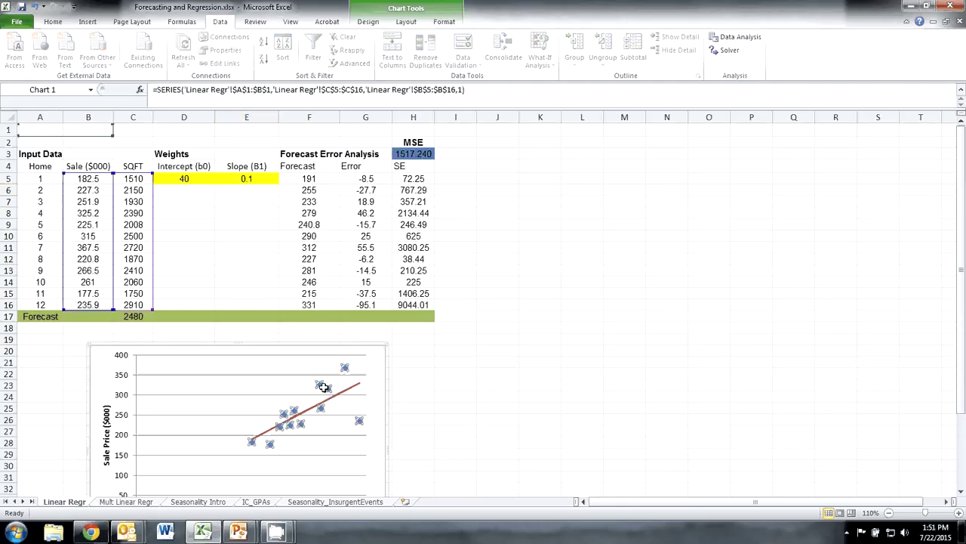
pyautogui.rightClick(327, 389)
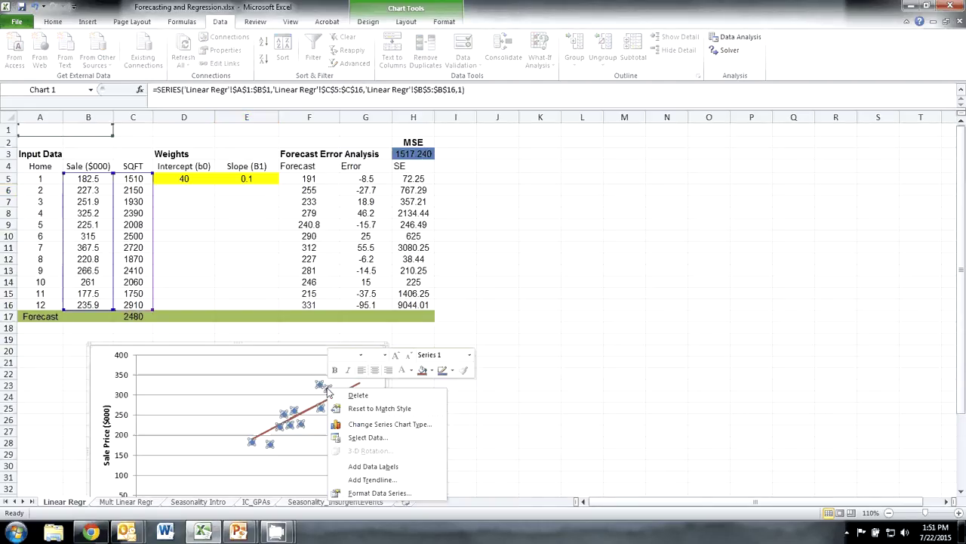
pyautogui.click(364, 480)
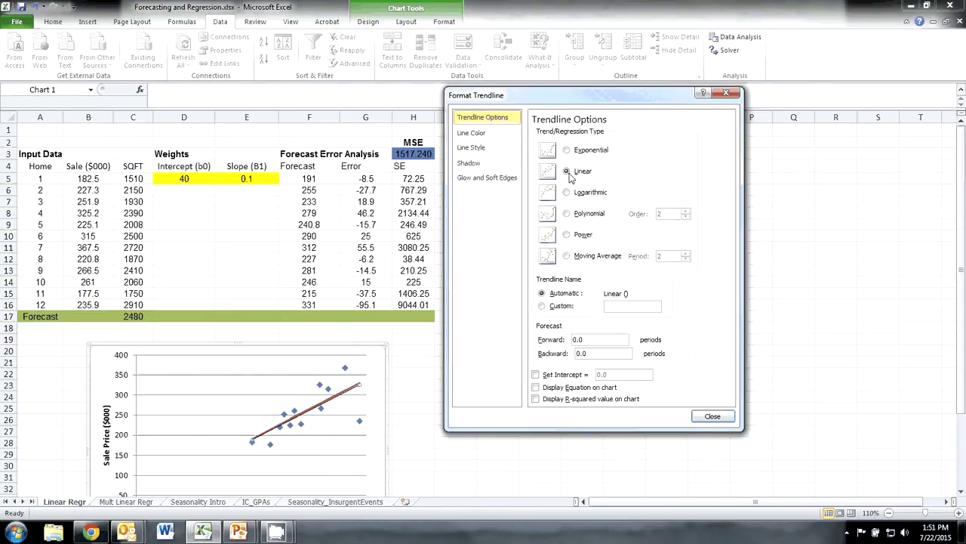
pyautogui.click(536, 388)
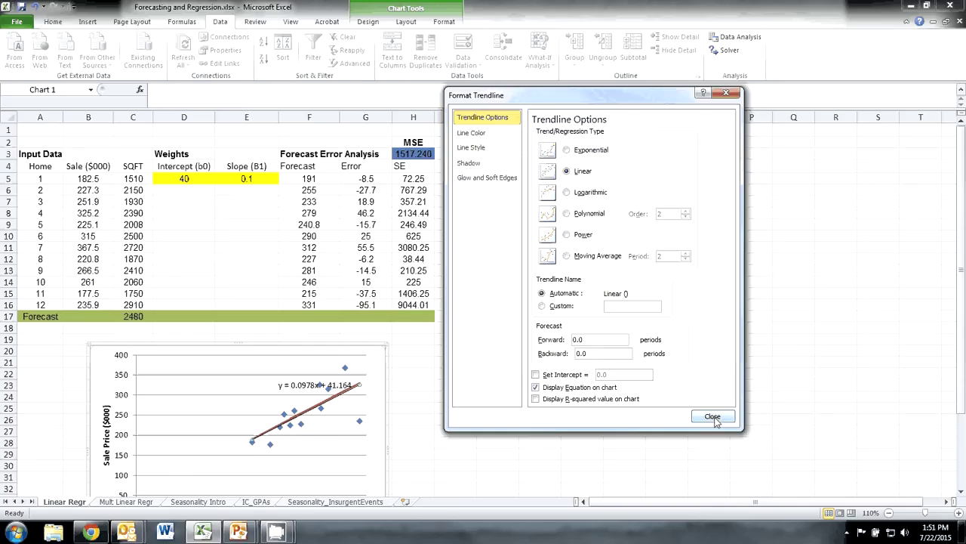
pyautogui.click(711, 416)
# Move the trendline equation to the empty area of the chart above the data points, and deselect the chart.
pyautogui.click(341, 385)
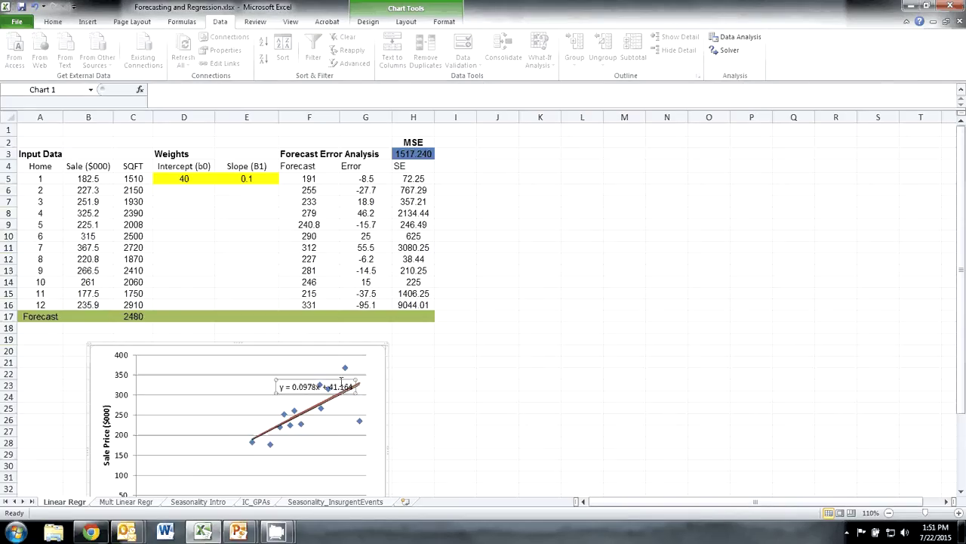
pyautogui.moveTo(341, 381); pyautogui.dragTo(255, 361)
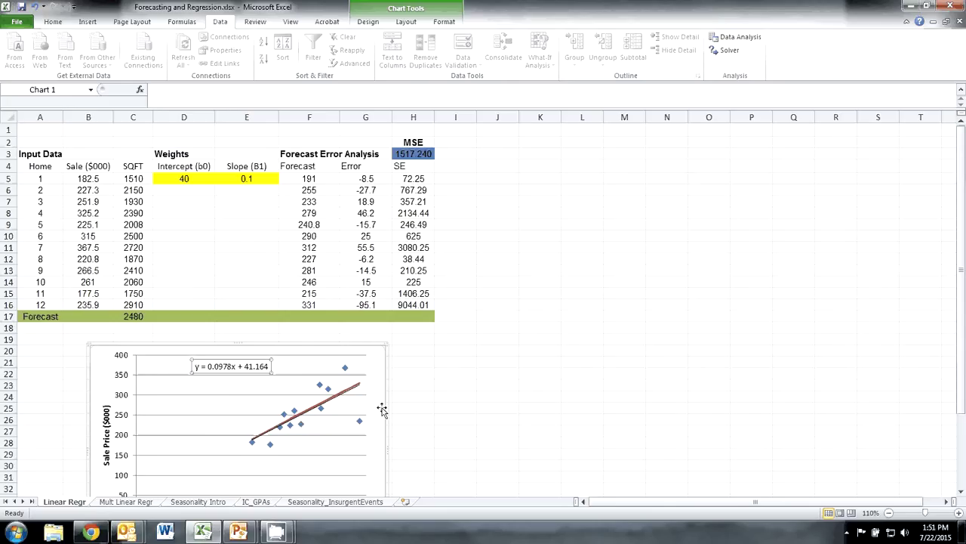
pyautogui.scroll(-1, 382, 408)
pyautogui.scroll(1, 382, 409)
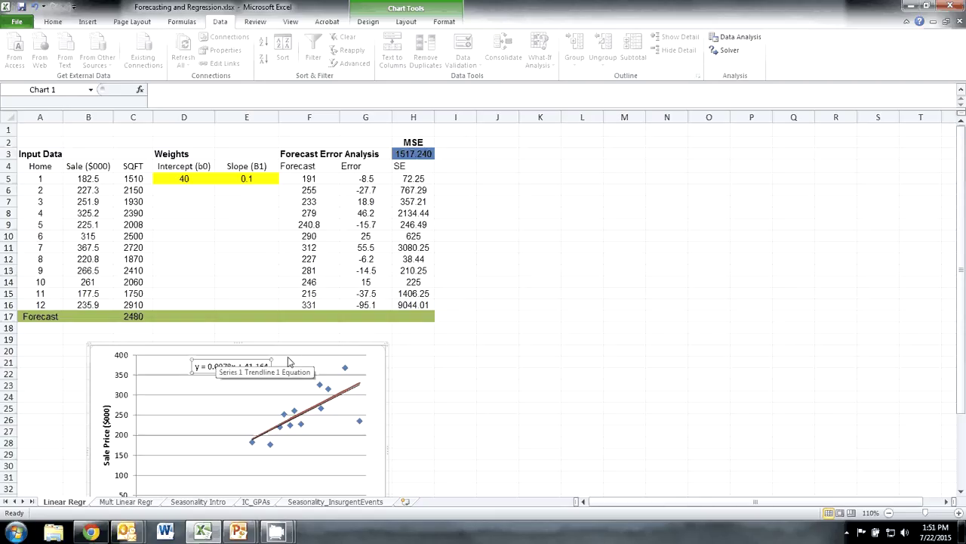
pyautogui.click(514, 176)
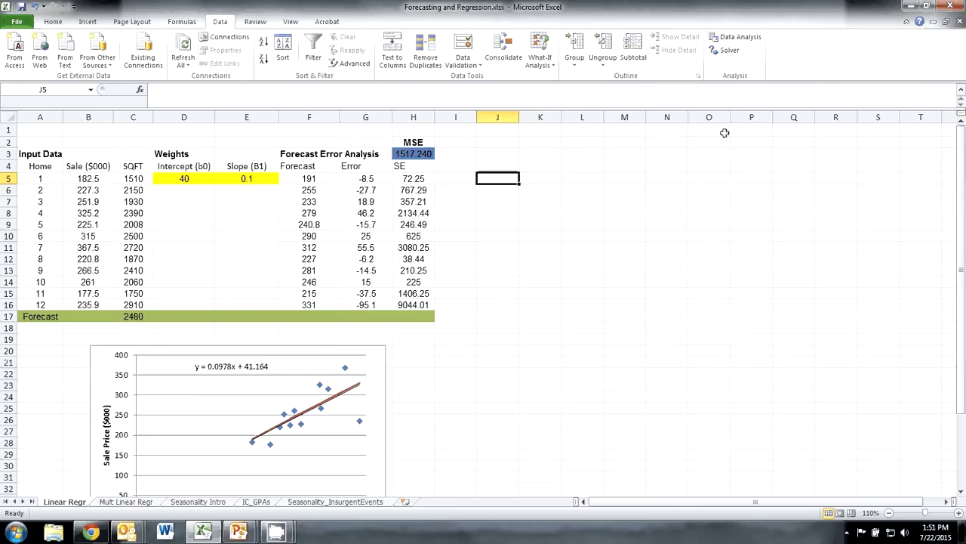
# Run Solver to minimize the MSE in H3 by changing the intercept and slope cells D5:E5, and keep the Solver solution.
pyautogui.click(729, 50)
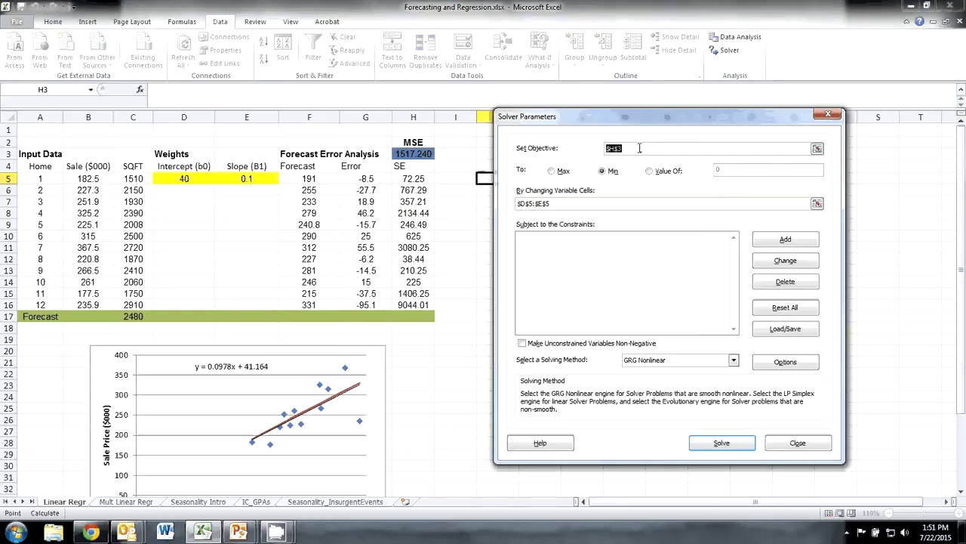
pyautogui.press('BackSpace')
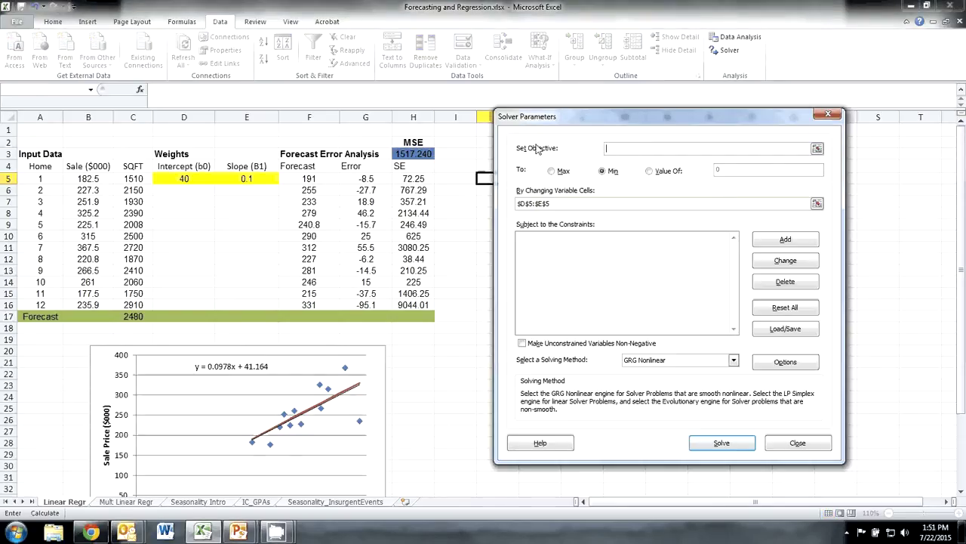
pyautogui.click(414, 153)
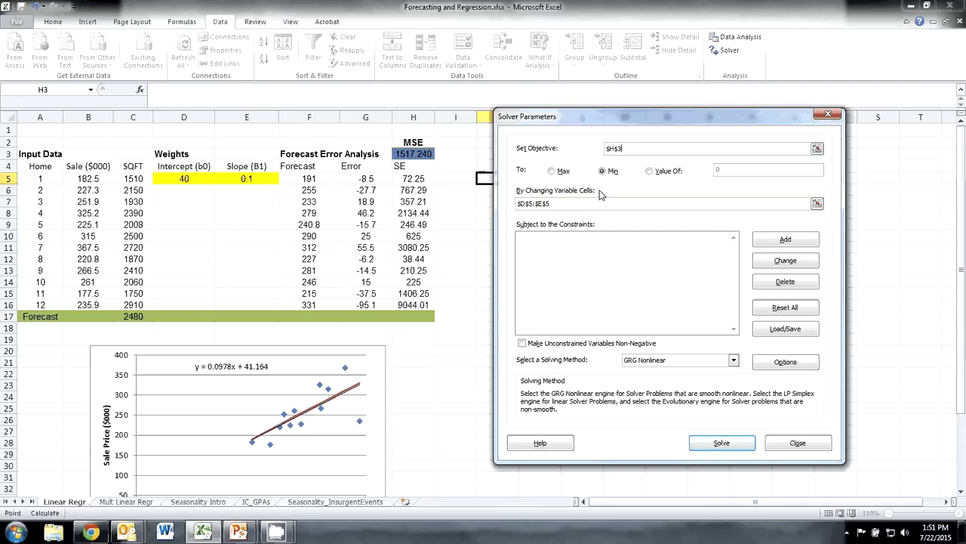
pyautogui.moveTo(568, 204); pyautogui.dragTo(517, 204)
pyautogui.press('BackSpace')
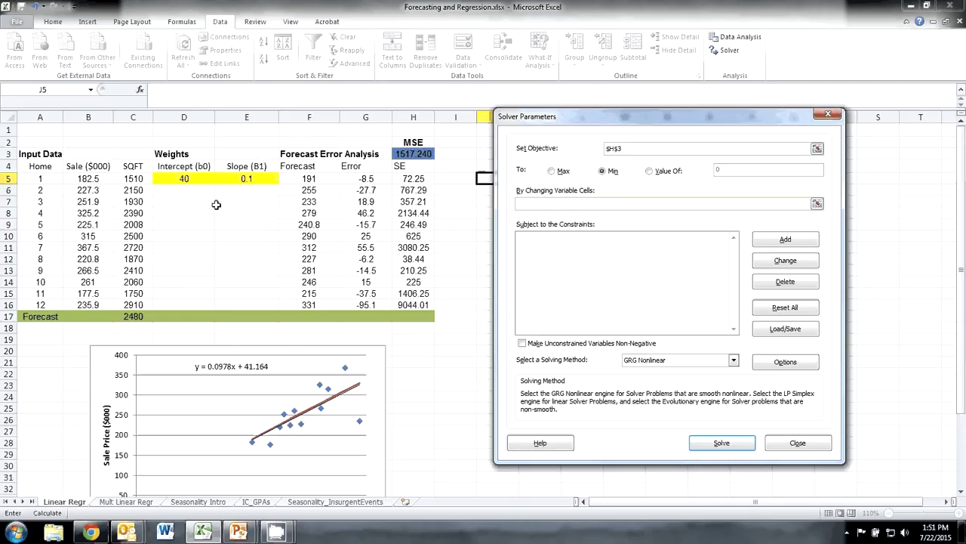
pyautogui.moveTo(179, 179); pyautogui.dragTo(247, 179)
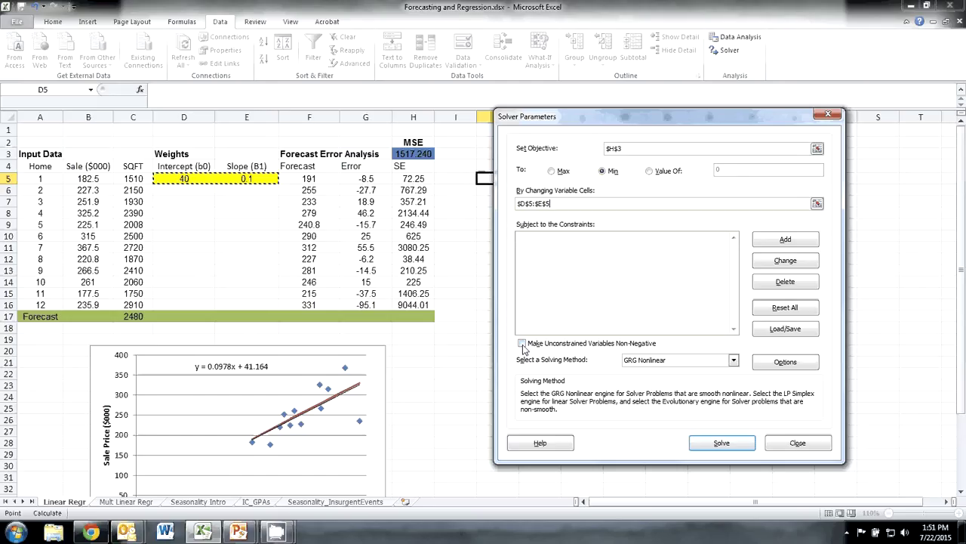
pyautogui.click(722, 443)
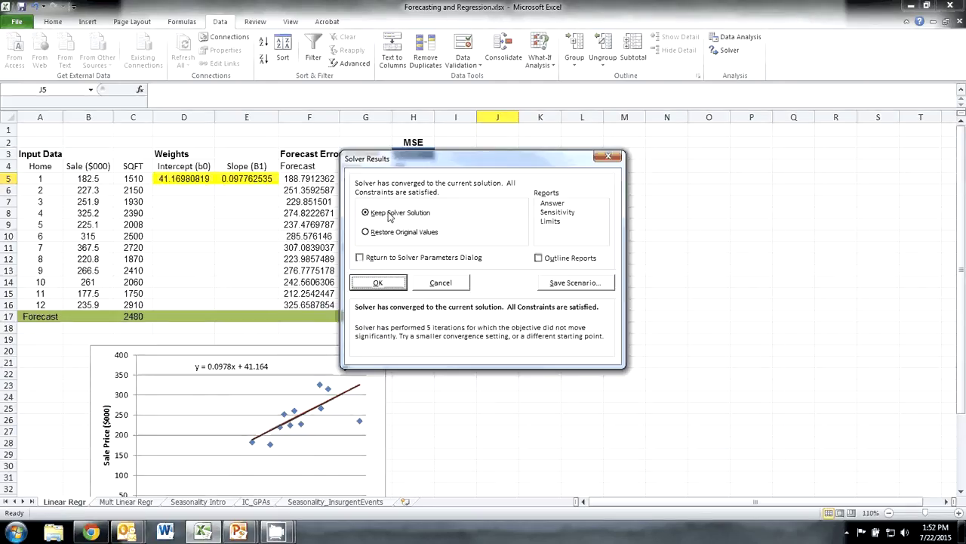
pyautogui.click(382, 282)
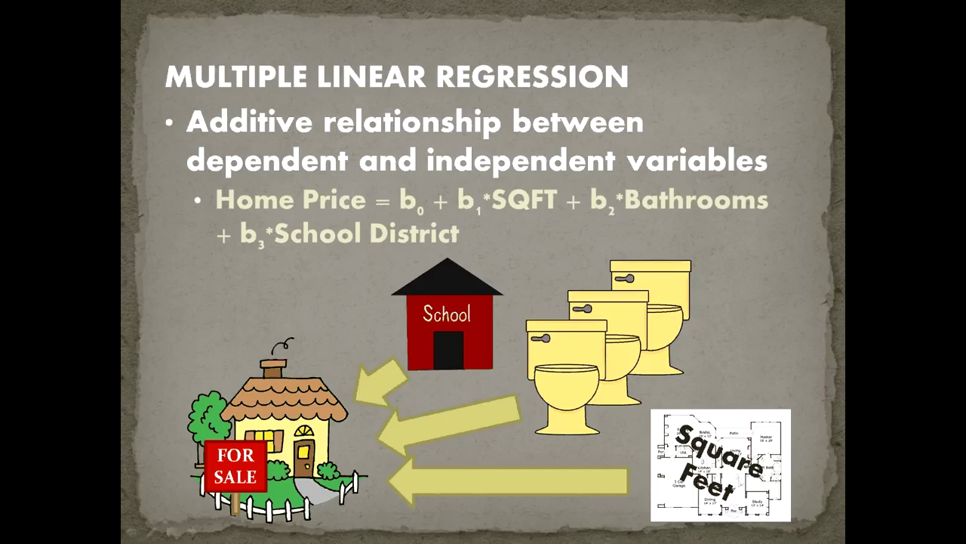
pyautogui.press('Right')
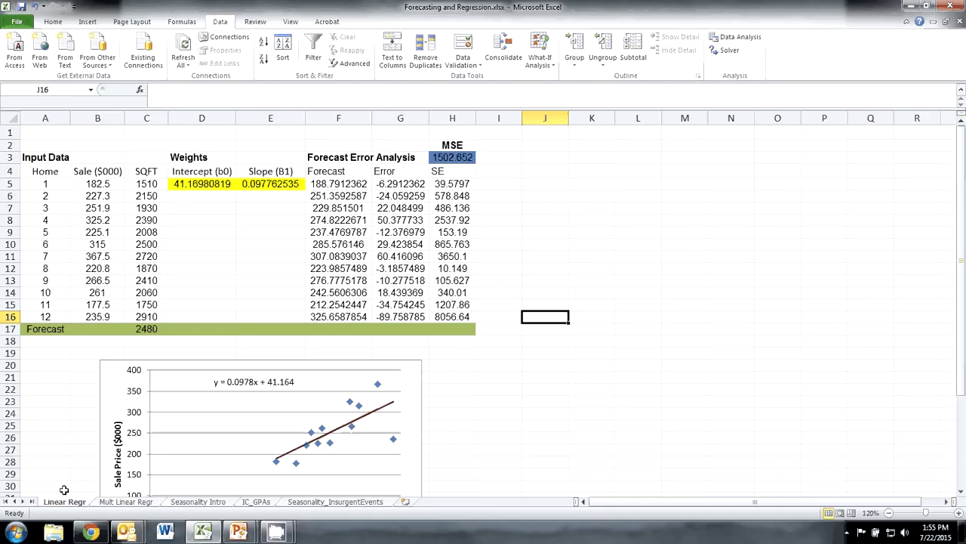
# Start the Regression analysis tool on the Mult Linear Regr sheet.
pyautogui.click(122, 502)
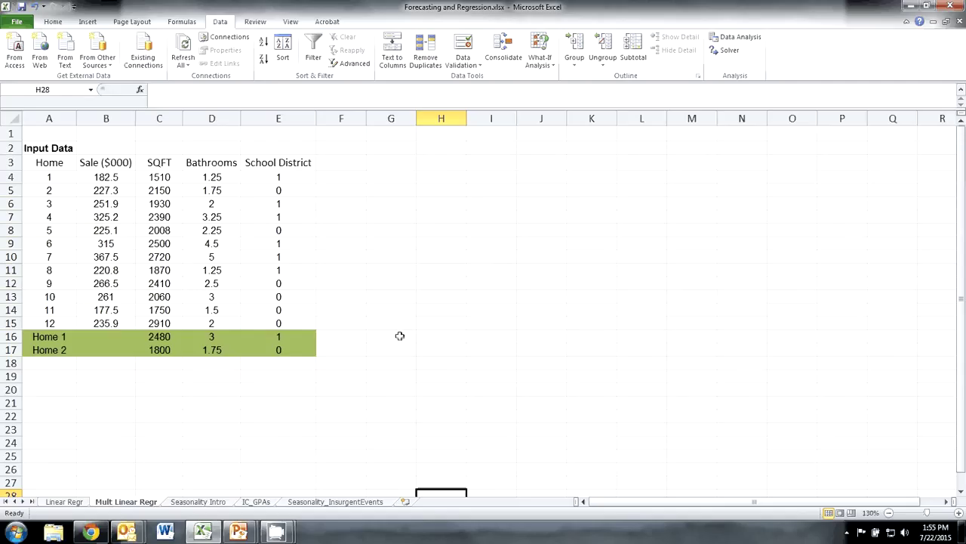
pyautogui.click(388, 297)
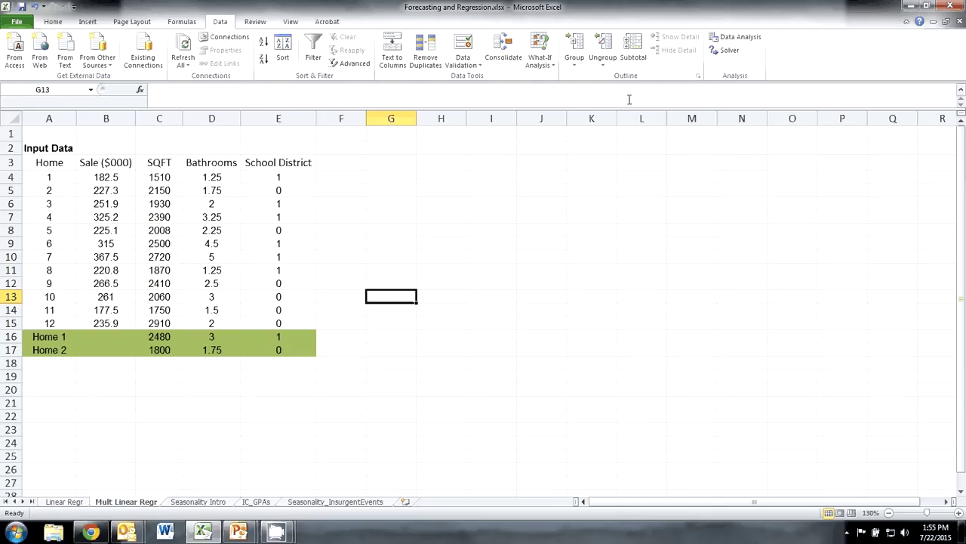
pyautogui.click(734, 37)
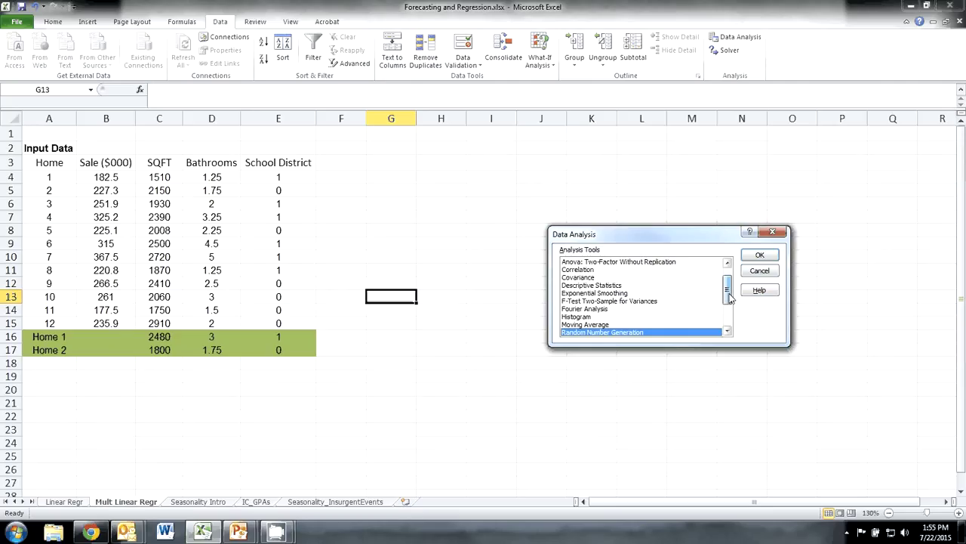
pyautogui.moveTo(729, 297); pyautogui.dragTo(730, 308)
pyautogui.click(597, 316)
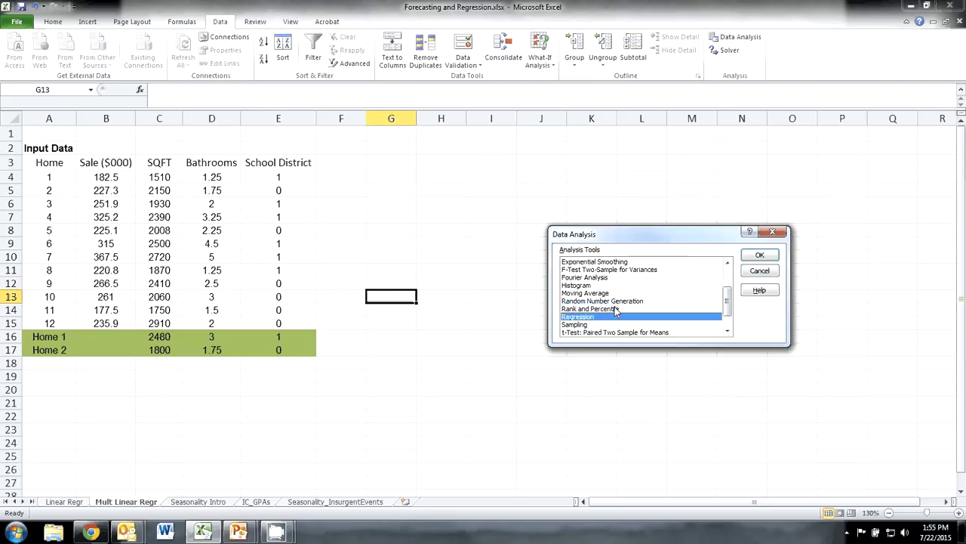
pyautogui.click(759, 255)
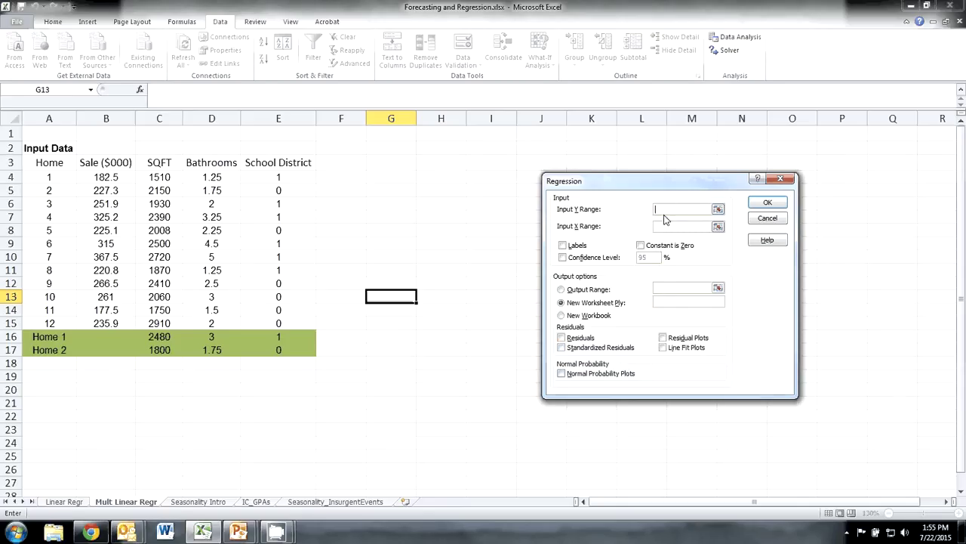
# Set the regression's Y range to B3:B15 and X range to C3:E15, and include the header row as labels.
pyautogui.moveTo(656, 178); pyautogui.dragTo(466, 160)
pyautogui.moveTo(106, 162); pyautogui.dragTo(132, 323)
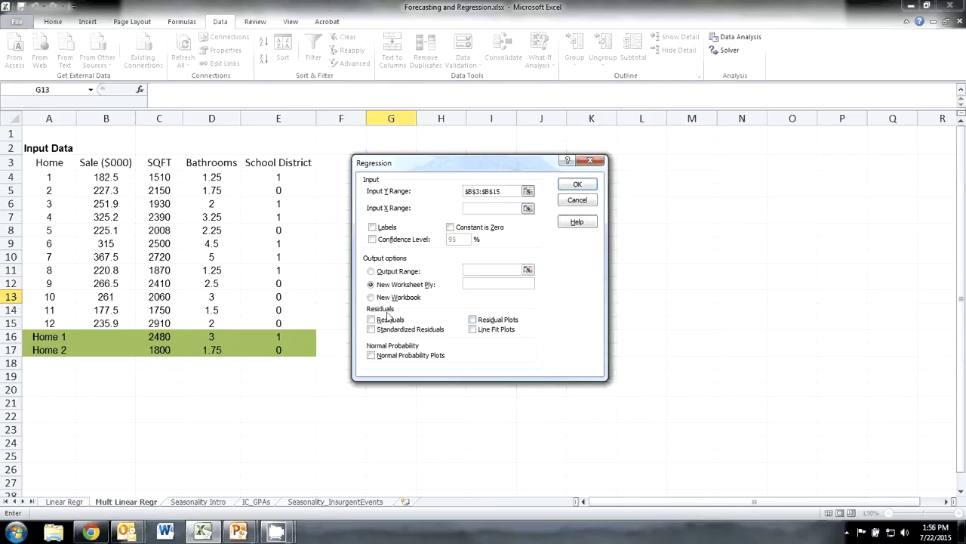
pyautogui.moveTo(159, 161); pyautogui.dragTo(305, 324)
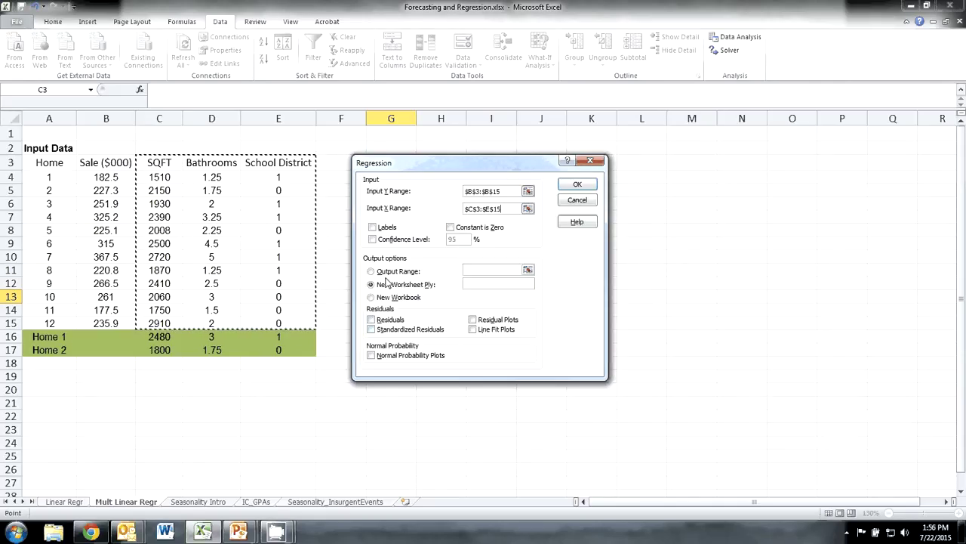
pyautogui.click(372, 227)
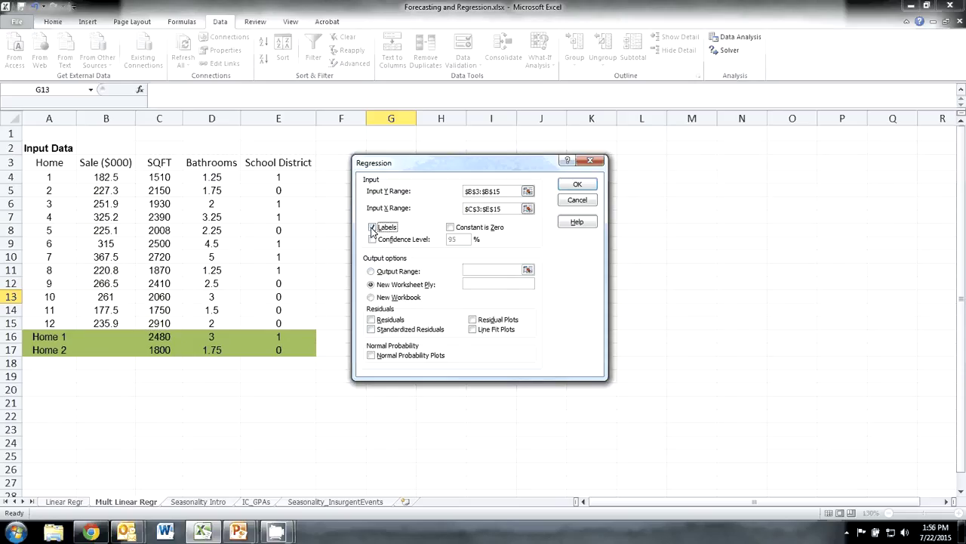
# Set the regression output range to cell G3 on the current sheet and run the regression.
pyautogui.click(371, 271)
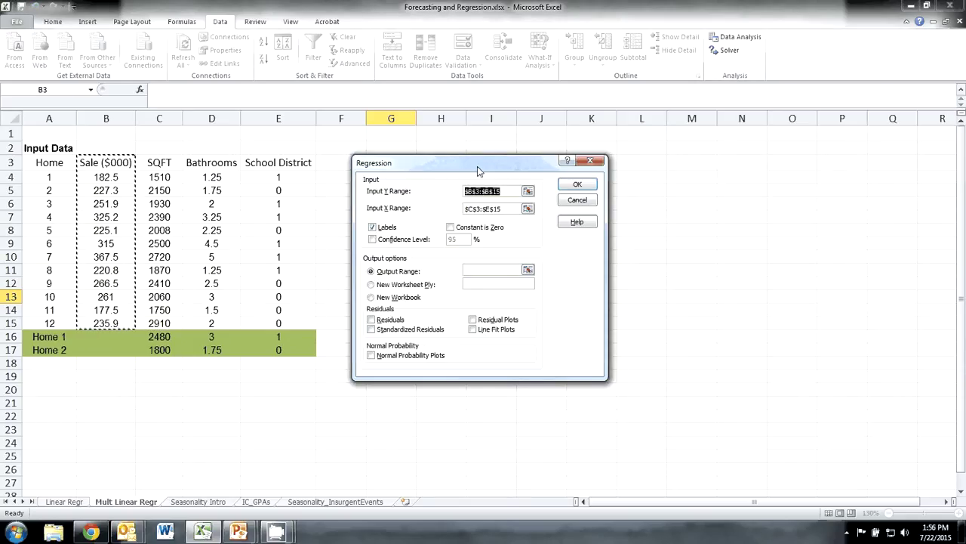
pyautogui.click(477, 269)
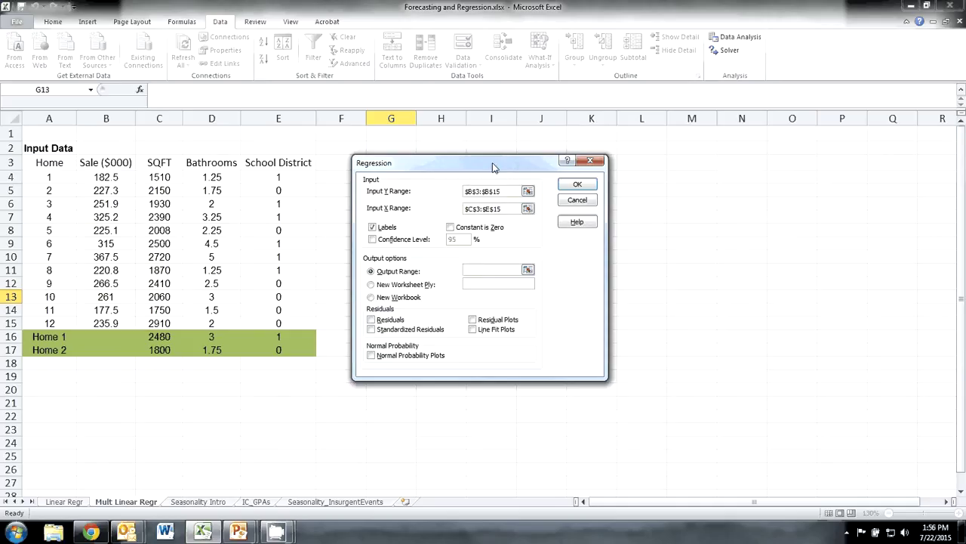
pyautogui.moveTo(492, 163); pyautogui.dragTo(573, 156)
pyautogui.click(393, 164)
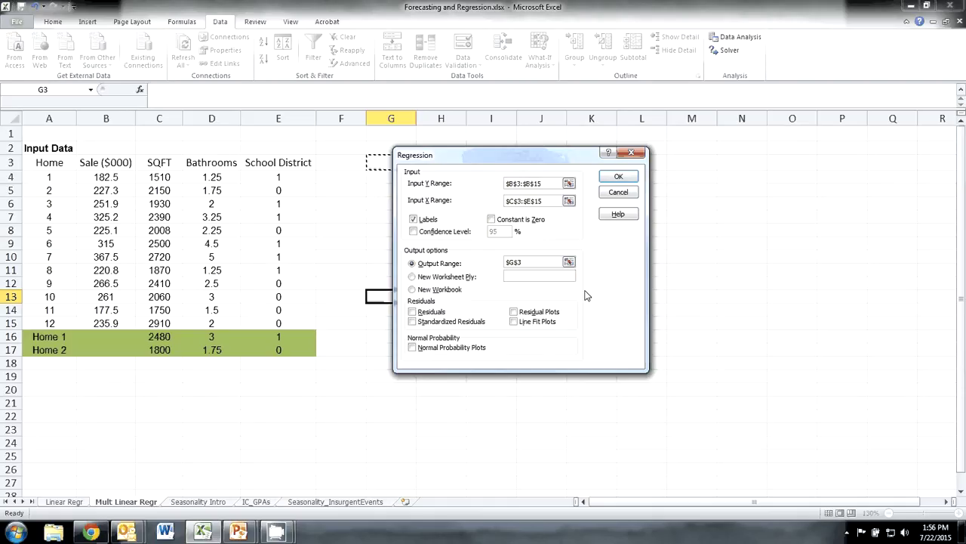
pyautogui.click(618, 176)
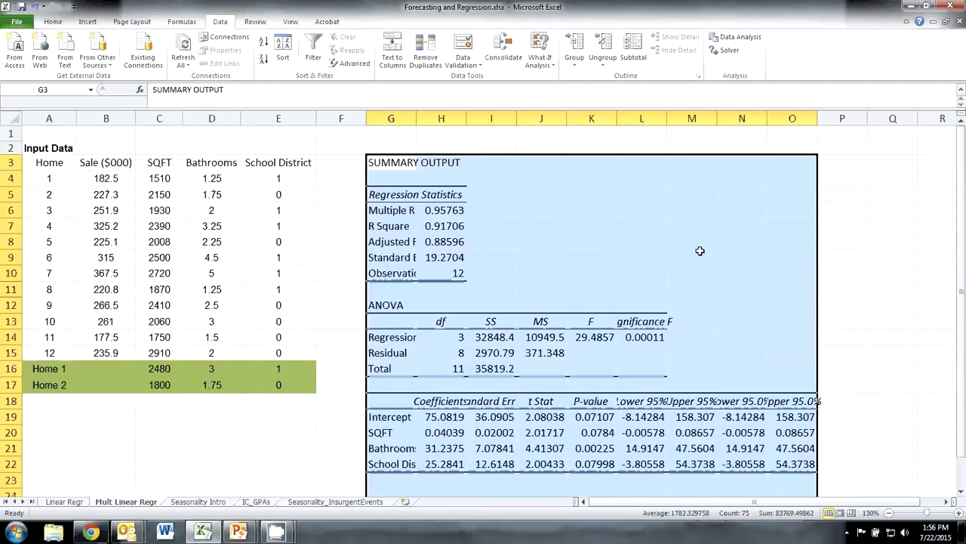
# Fit the width of column G to its labels and select the regression summary output G3:O22.
pyautogui.click(853, 322)
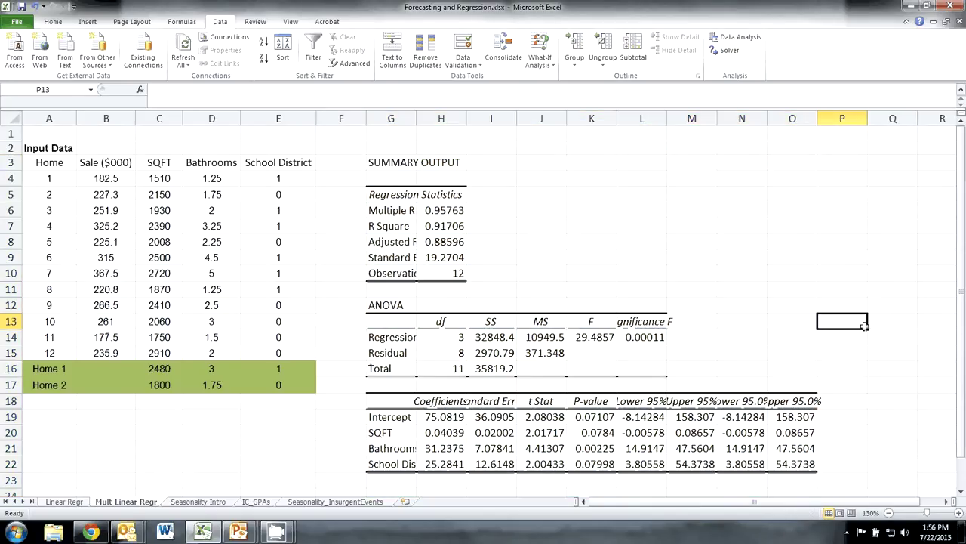
pyautogui.doubleClick(416, 119)
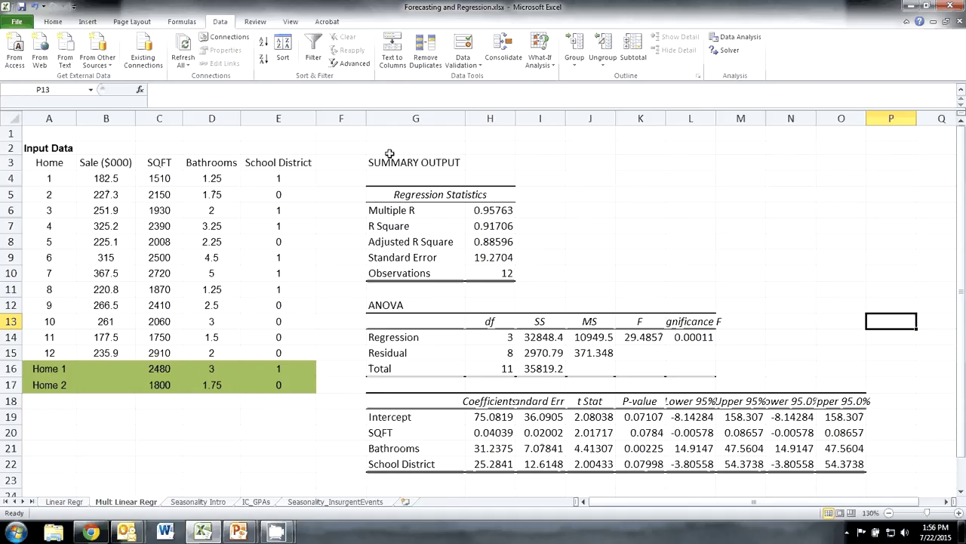
pyautogui.moveTo(390, 160); pyautogui.dragTo(840, 465)
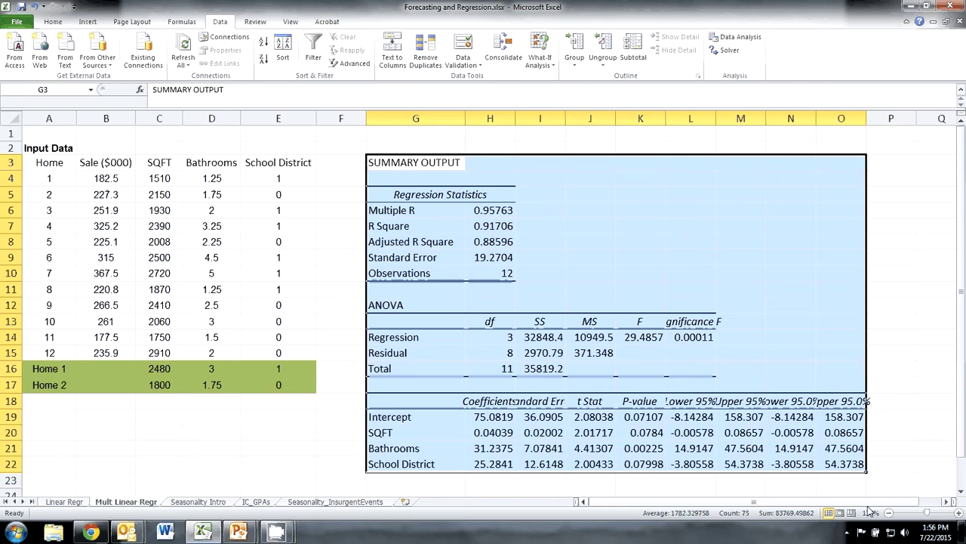